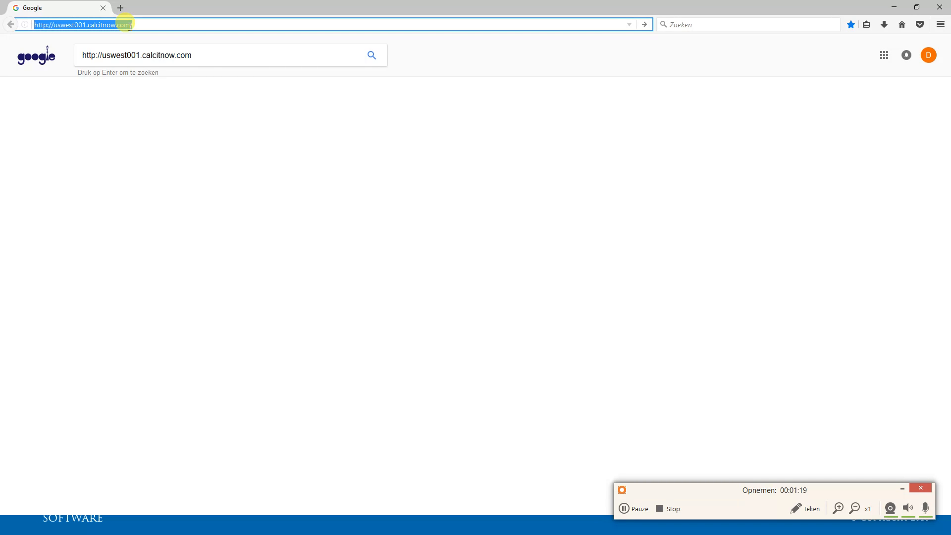
Log in to uswest001.calcitnow.com with the account password and dismiss the browser's offer to remember the login.
key("Return")
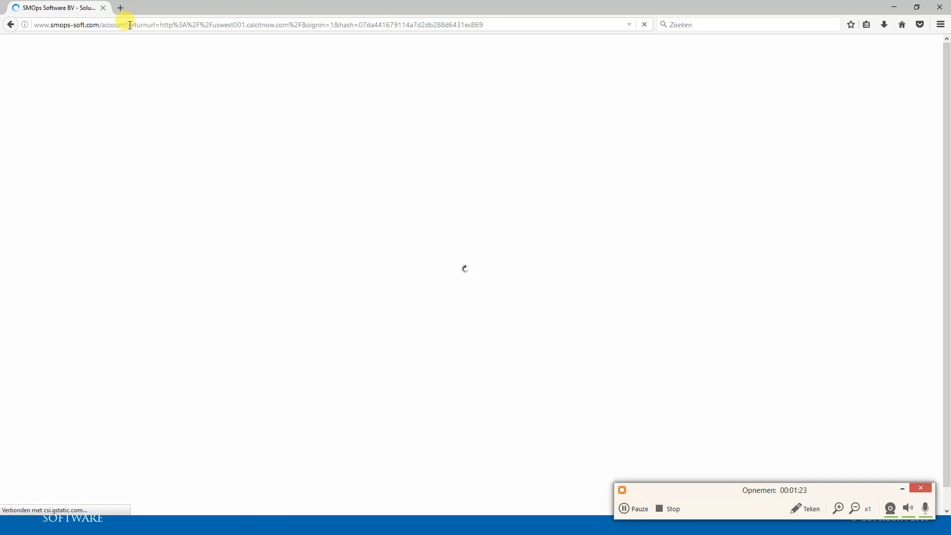
left_click(240, 407)
type("•••••••••")
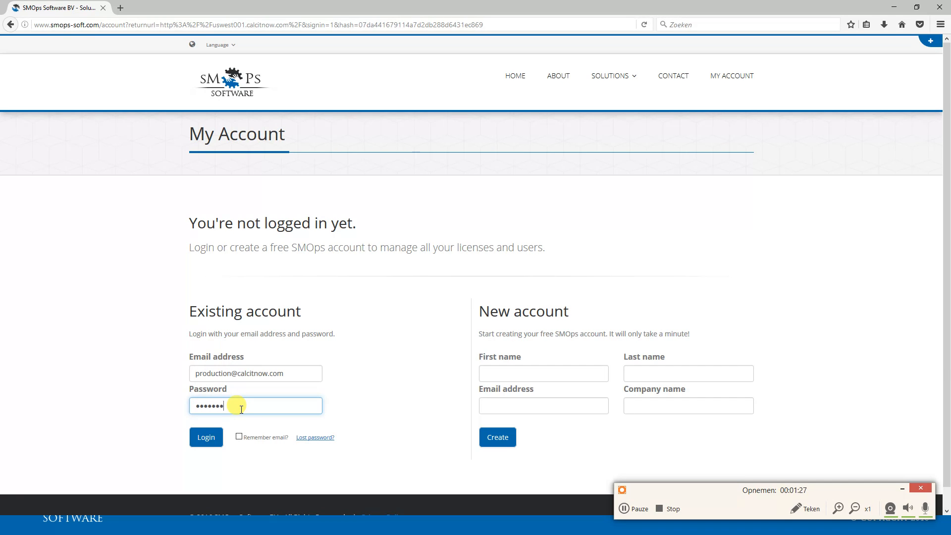
left_click(221, 432)
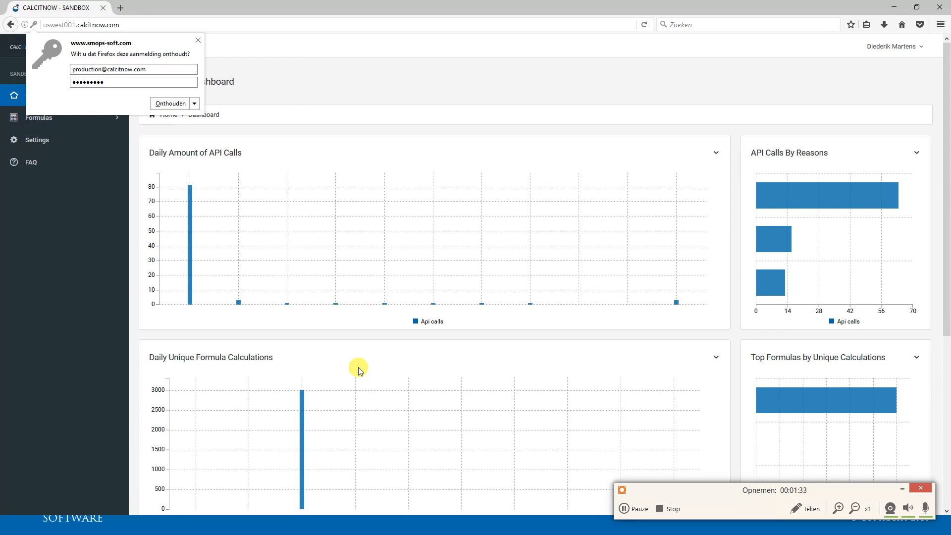
left_click(198, 39)
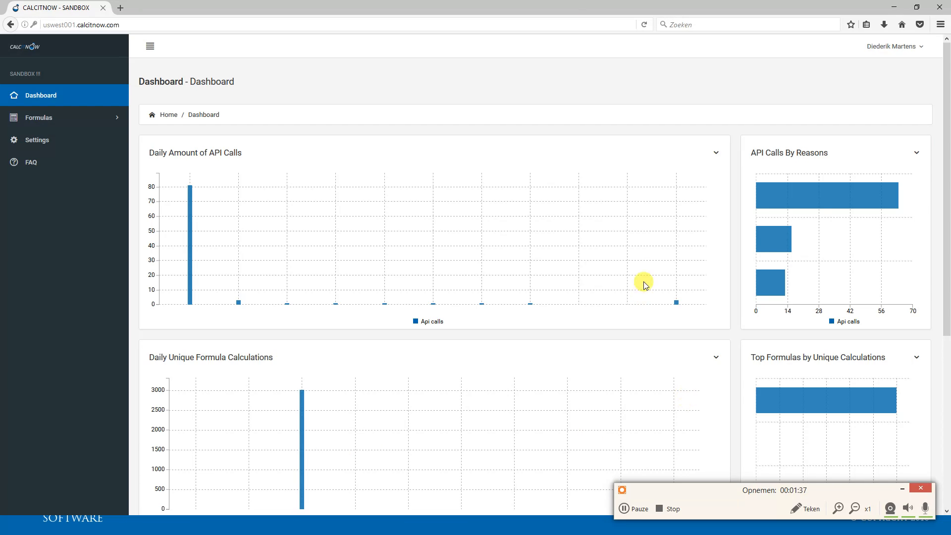
left_click(902, 490)
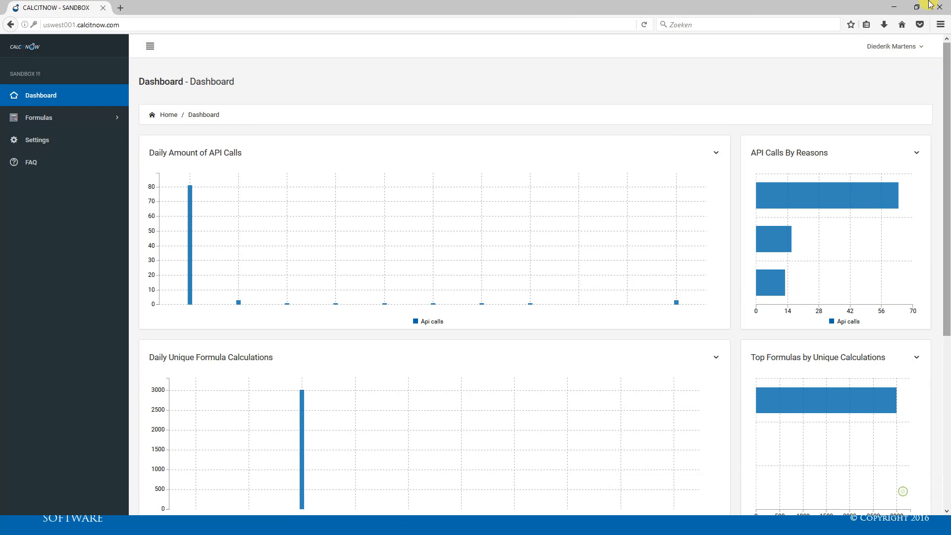
View the account options under the user name, close them, and inspect the sandbox label above the navigation.
left_click(920, 50)
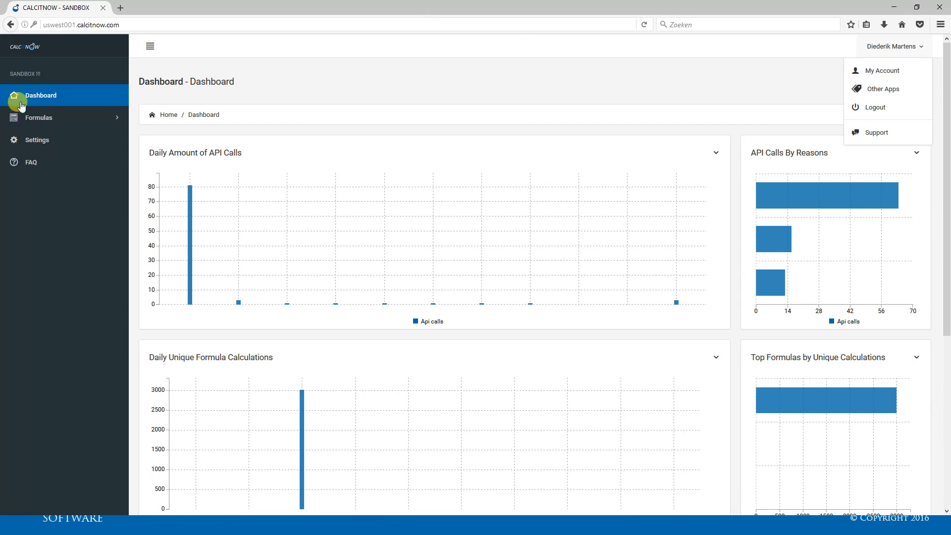
left_click(872, 48)
left_click_drag(10, 73, 48, 78)
left_click(69, 253)
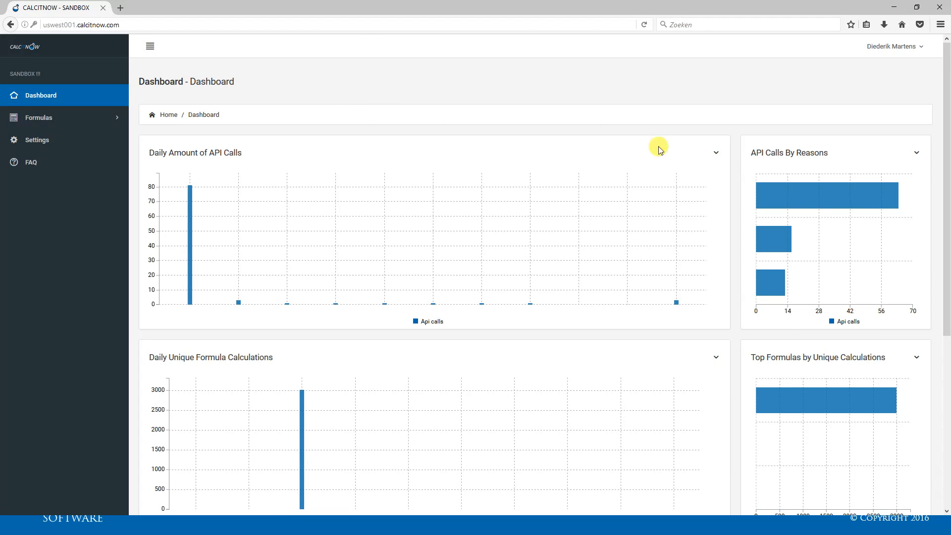
Examine the dashboard charts for API calls, formula calculations, processed formulas and Marketo fields.
mouse_move(783, 202)
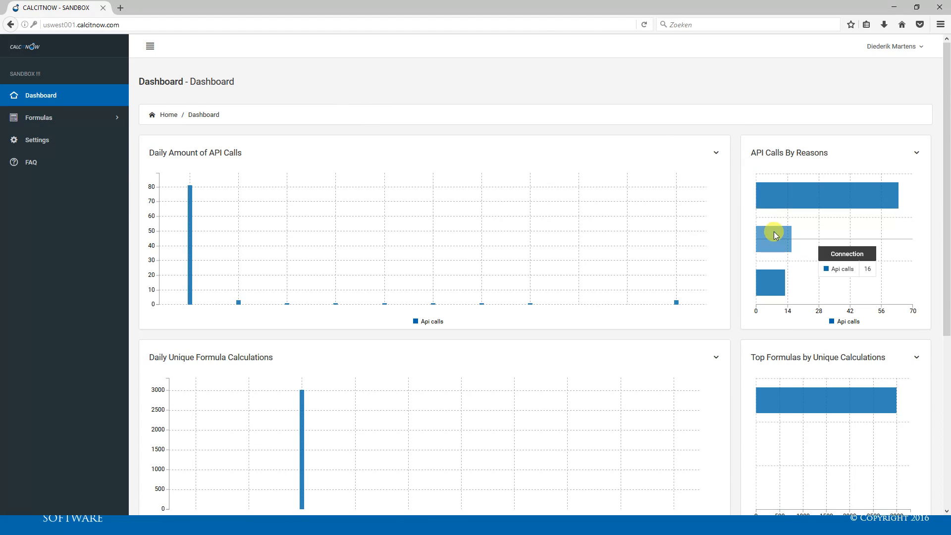
scroll(734, 149, "down", 5)
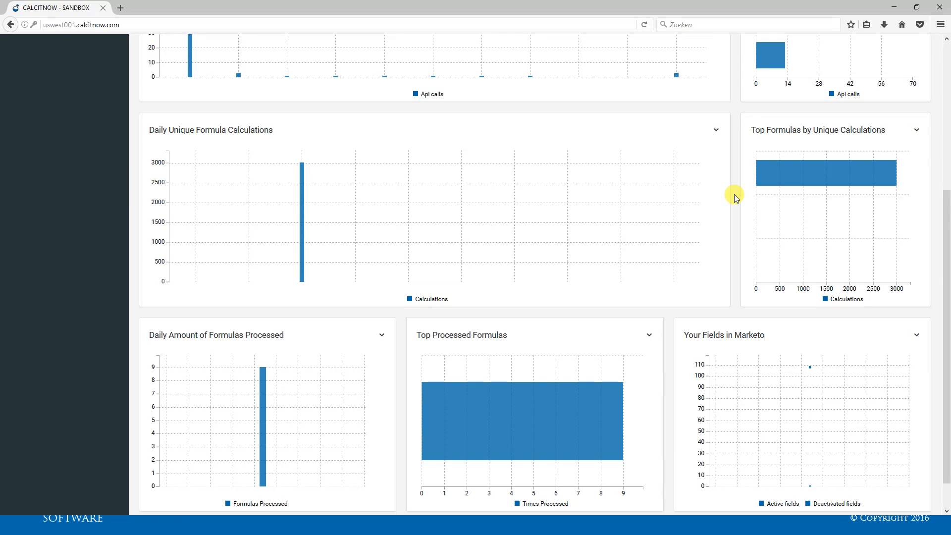
scroll(735, 197, "down", 1)
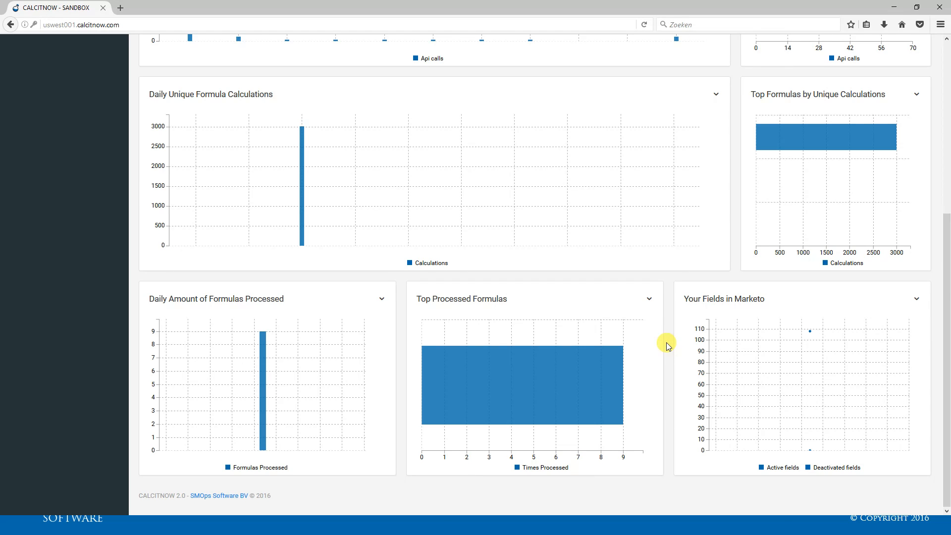
scroll(667, 342, "up", 1)
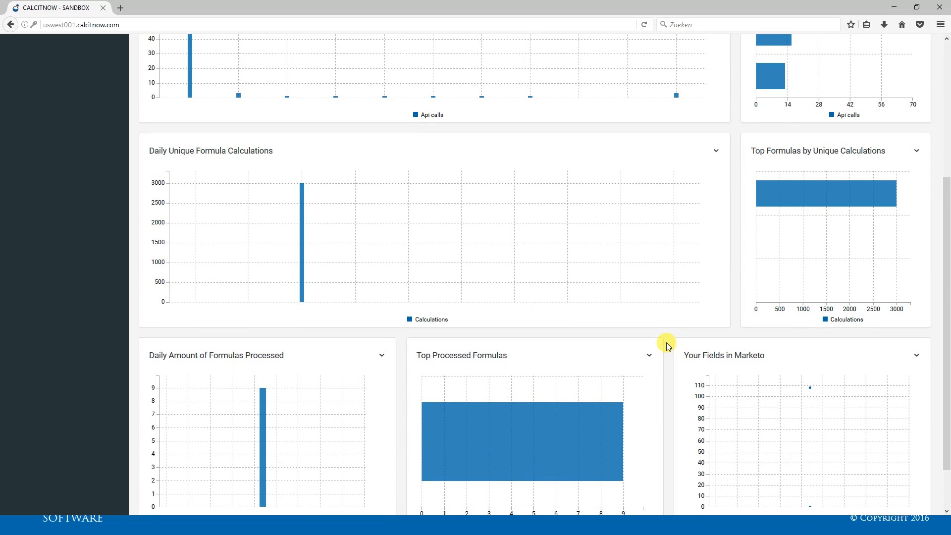
scroll(666, 342, "up", 4)
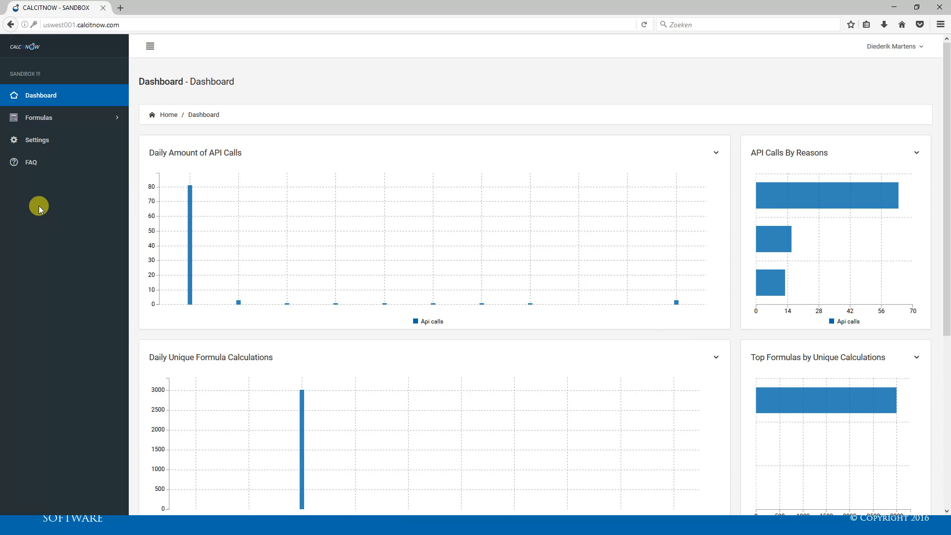
Read the FAQ answers on "Lead score -10% for inactive leads" under Examples and "How to connect to Marketo?" under MAP Sync Settings.
left_click(80, 166)
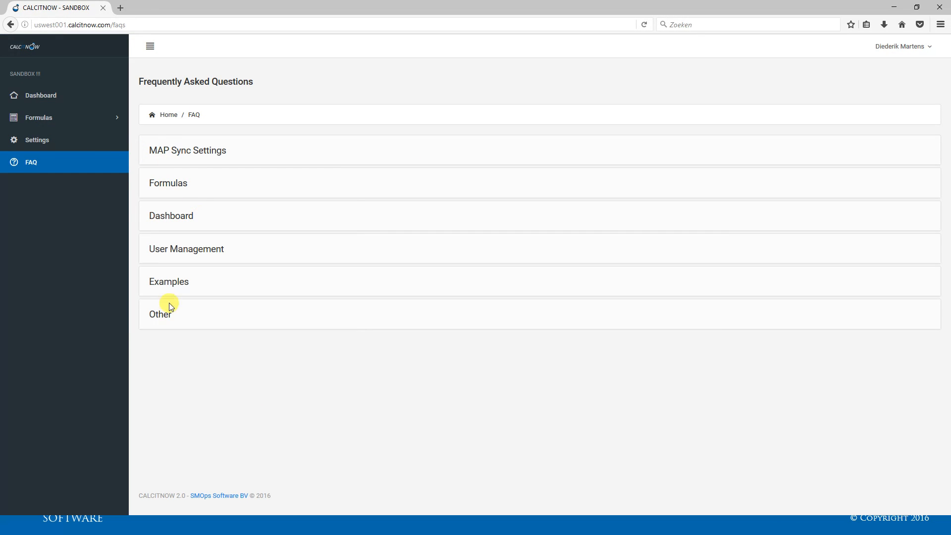
left_click(177, 289)
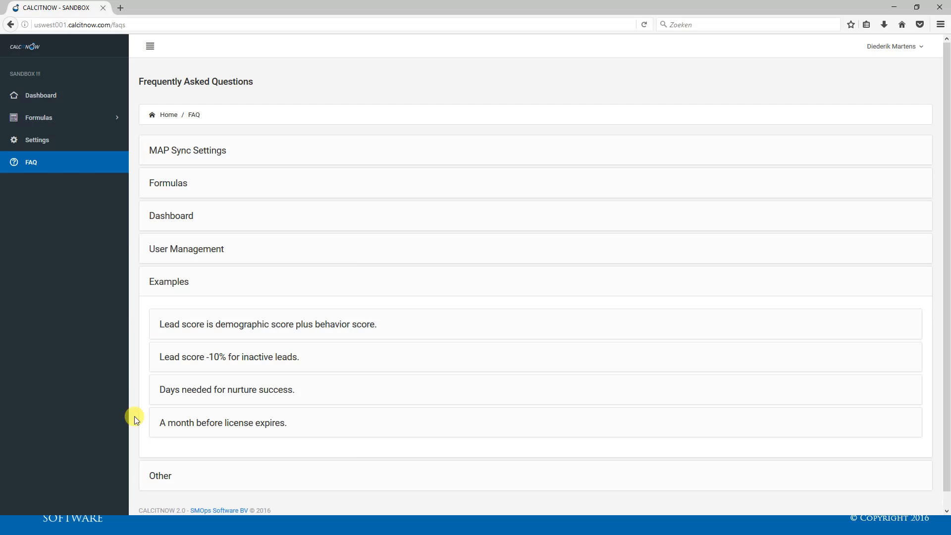
left_click(224, 365)
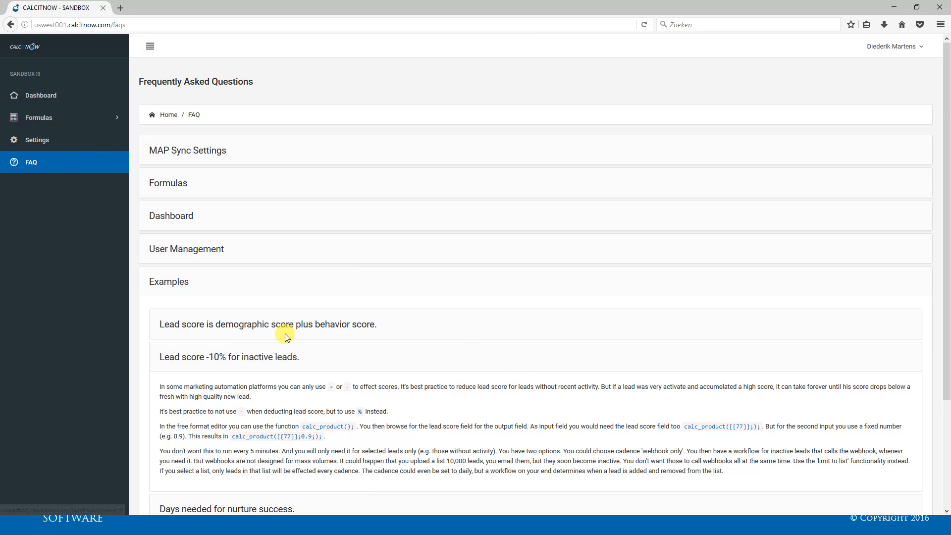
left_click(212, 150)
left_click(206, 198)
scroll(456, 308, "down", 5)
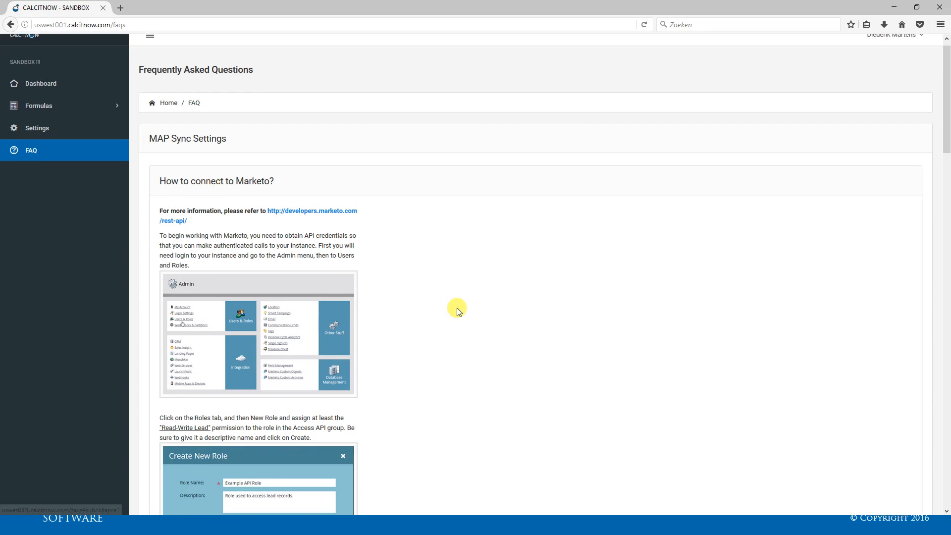
scroll(456, 308, "up", 5)
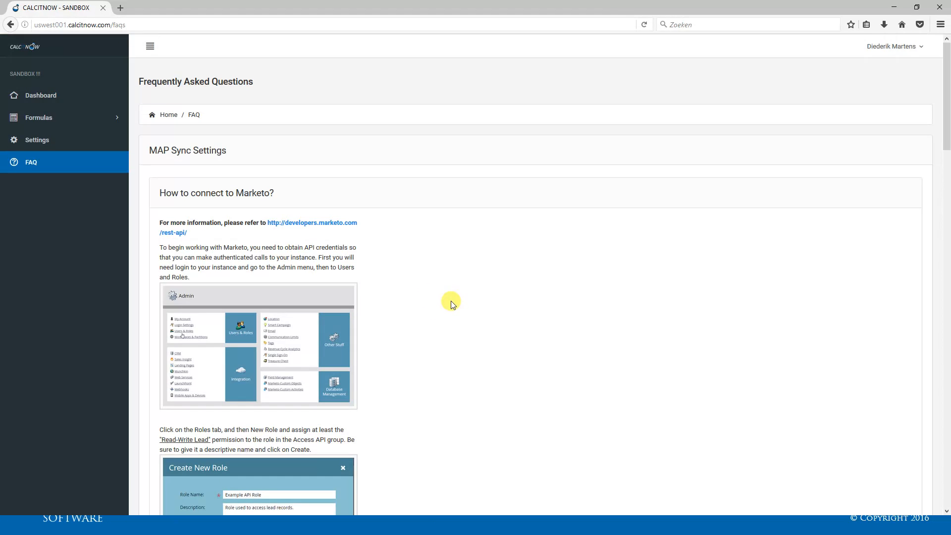
Open the settings page and review the CALCITNOW API user and key and the Marketo host, client ID and client secret.
left_click(54, 143)
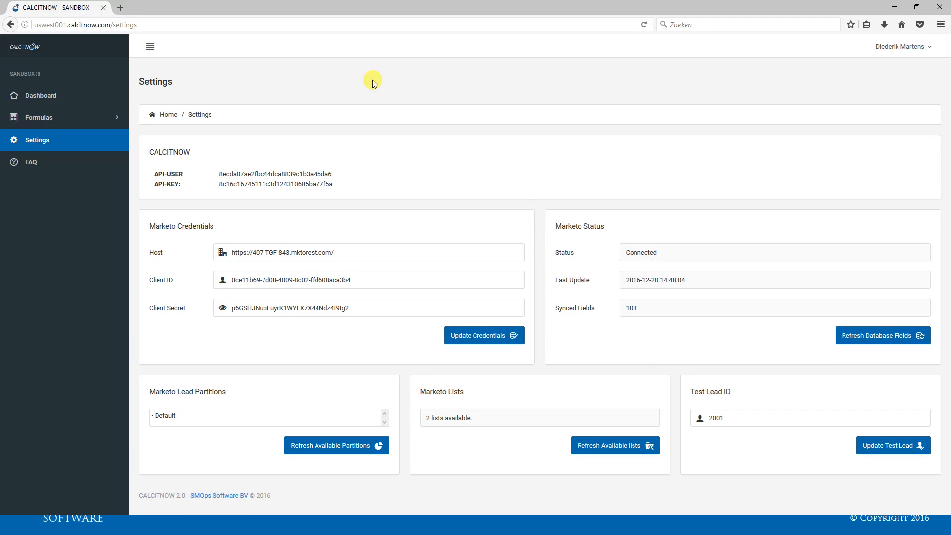
left_click_drag(335, 186, 169, 166)
left_click(292, 163)
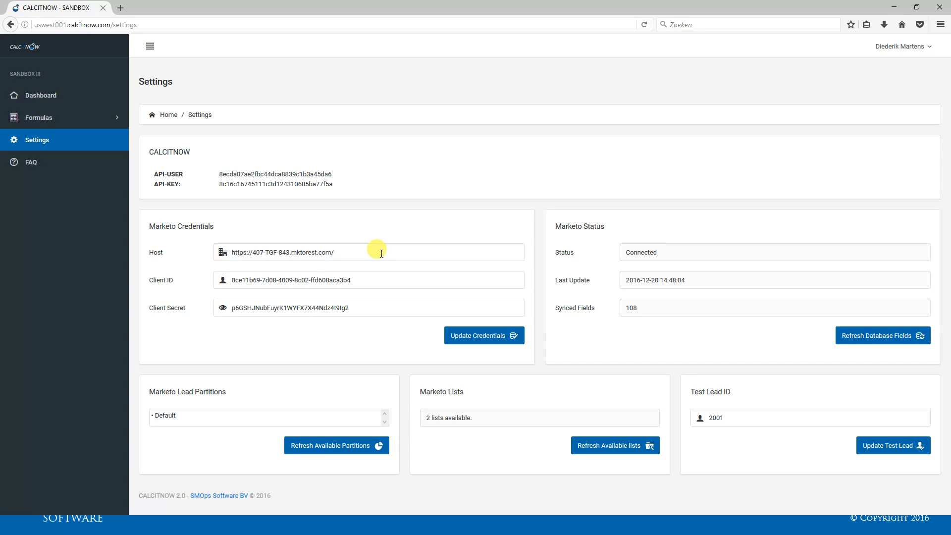
left_click_drag(380, 253, 191, 244)
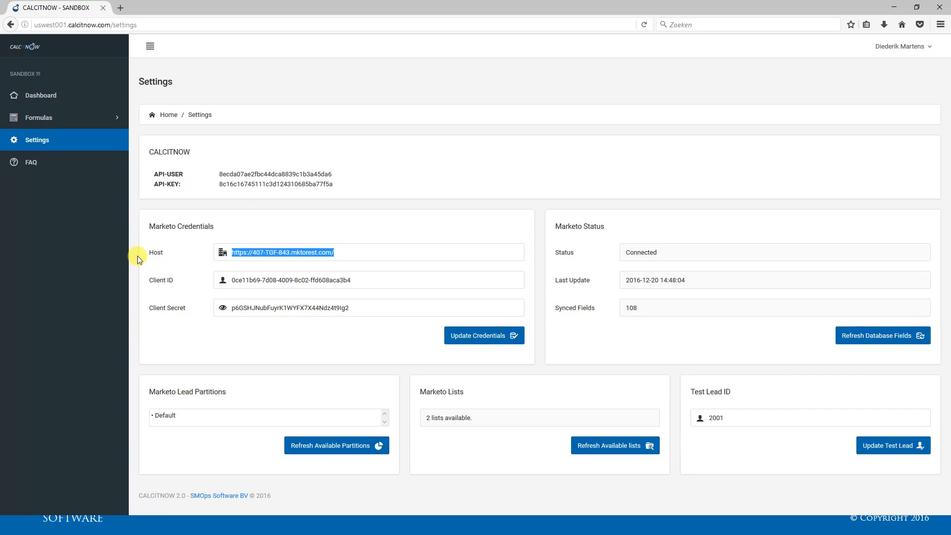
left_click(293, 280)
left_click(274, 307)
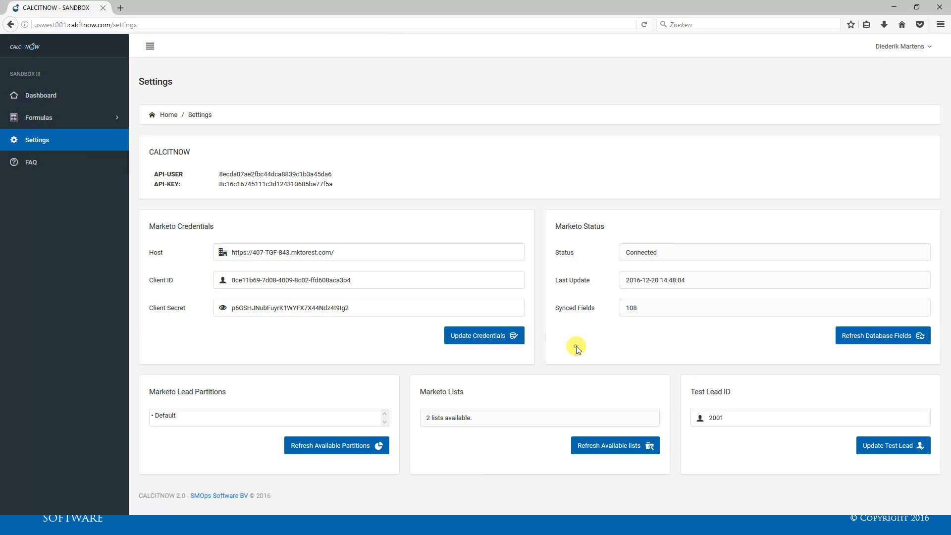
Review the Marketo connection status, last update and synced fields.
left_click_drag(707, 254, 559, 255)
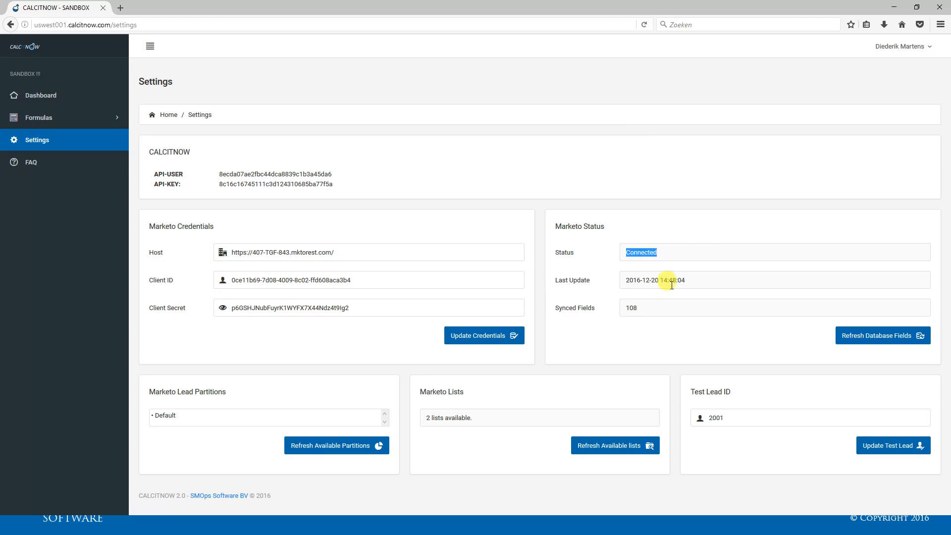
left_click_drag(697, 276, 538, 289)
left_click_drag(651, 305, 629, 340)
left_click(633, 339)
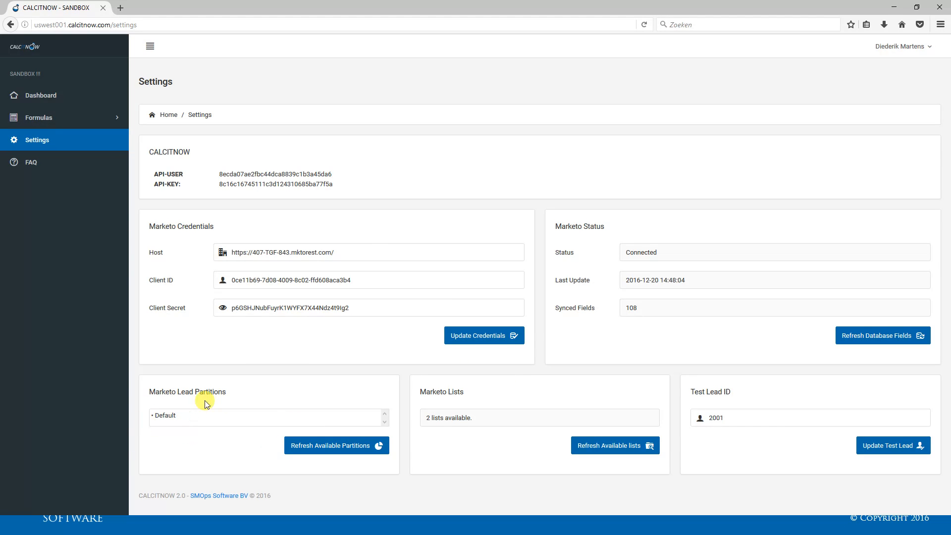
Review the available Marketo lists and the Test Lead ID in the settings.
left_click(534, 420)
left_click_drag(779, 418, 694, 417)
left_click(789, 392)
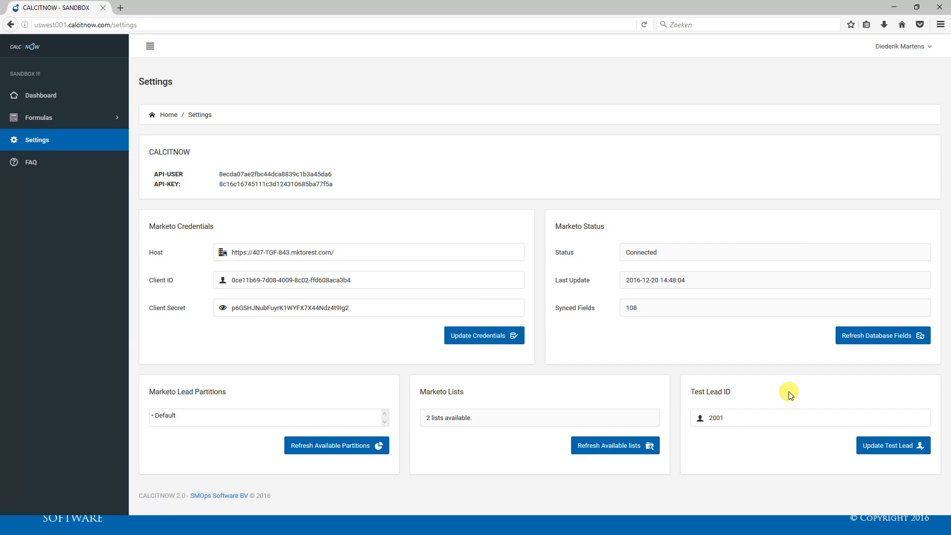
left_click_drag(723, 418, 688, 417)
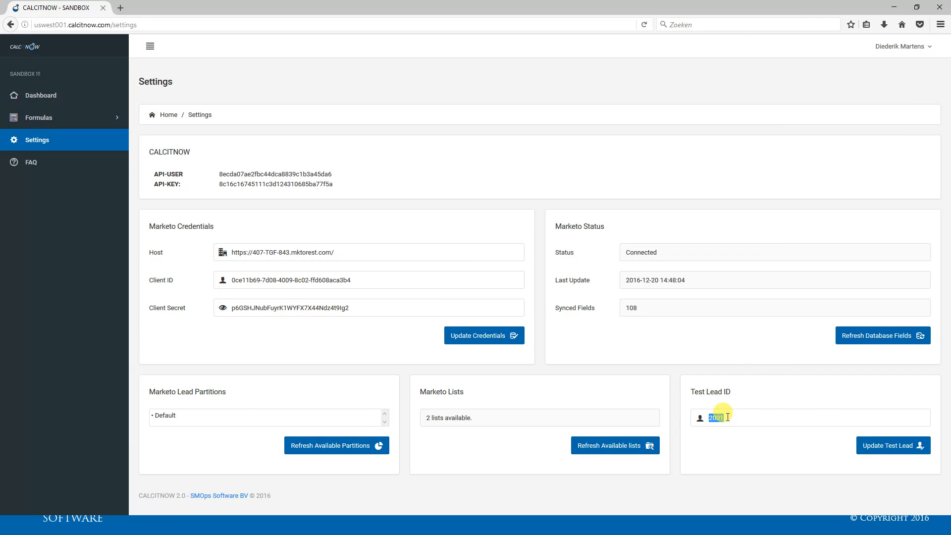
left_click(806, 391)
Open the overview of your formulas and inspect the locked entries and their list status.
left_click(65, 119)
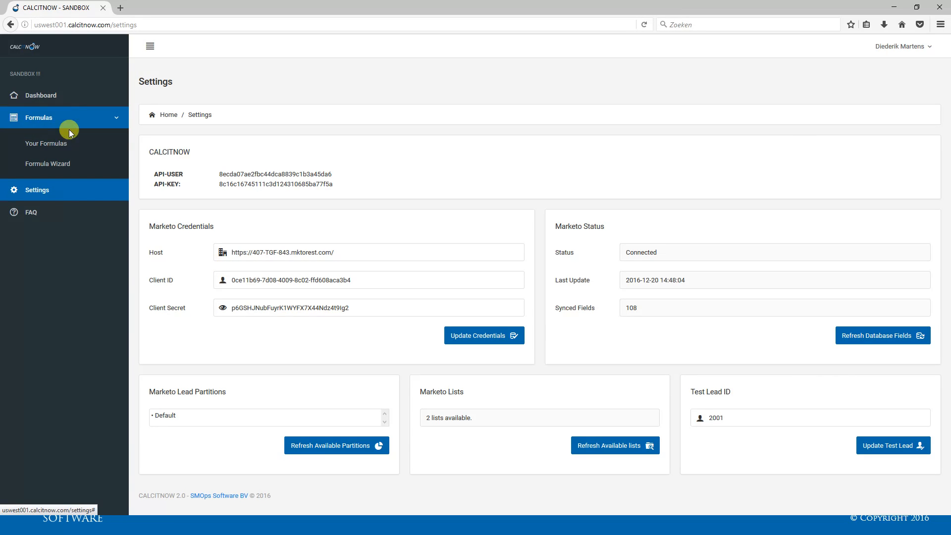
left_click(74, 143)
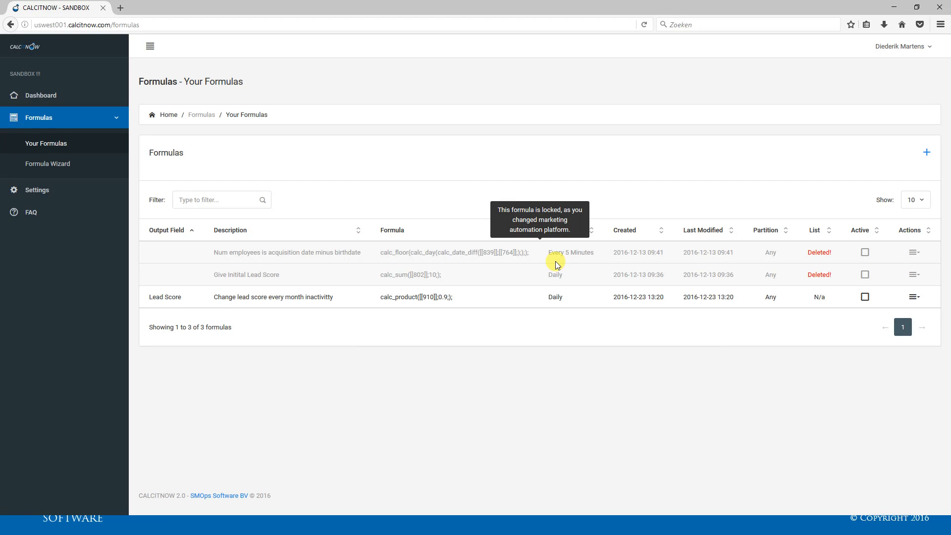
left_click_drag(834, 252, 791, 251)
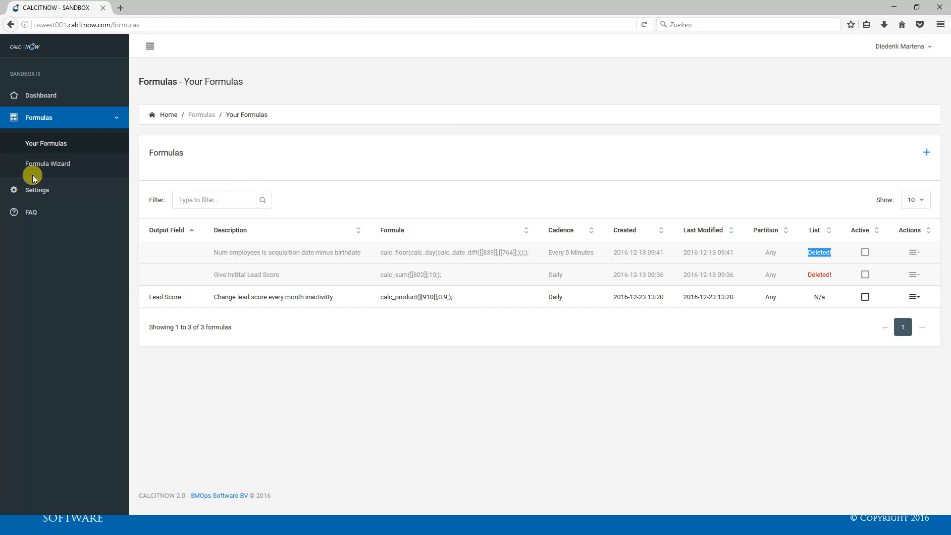
Start a new formula in the Formula Wizard using the Simple method, output field Lead Score and description "Descript", and continue to the formula stage.
left_click(58, 165)
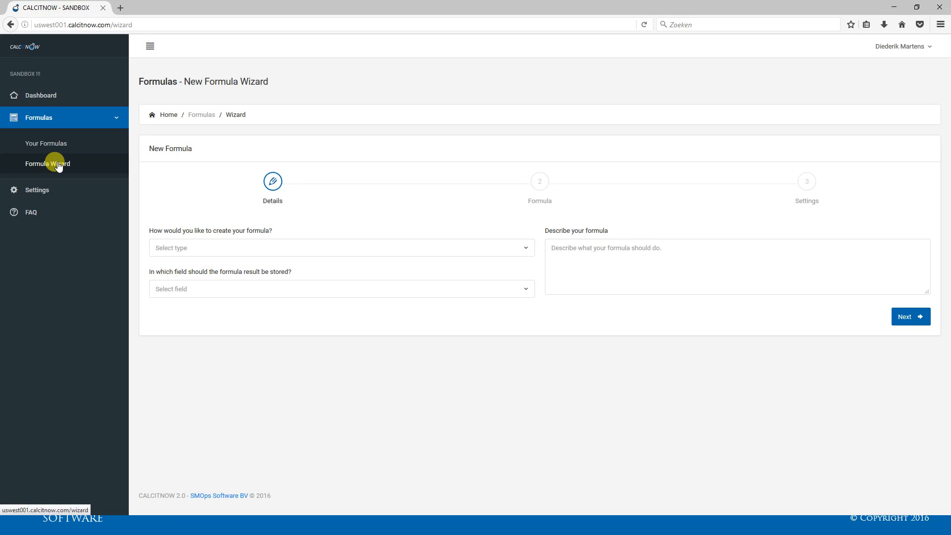
left_click(291, 249)
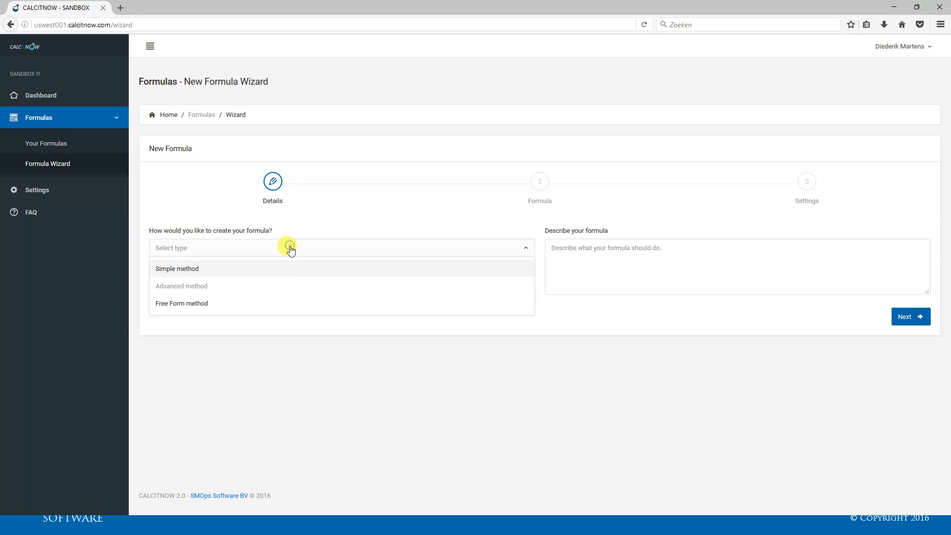
left_click(219, 269)
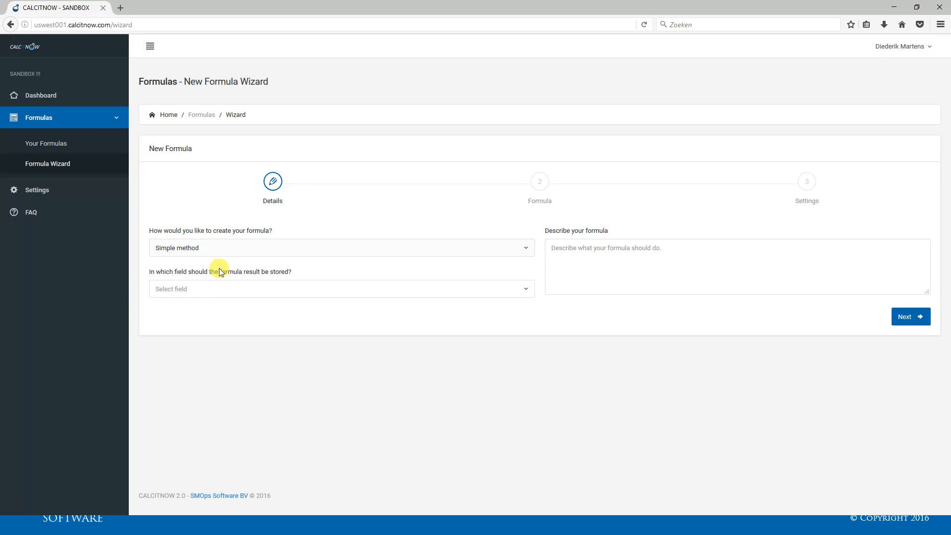
left_click(218, 288)
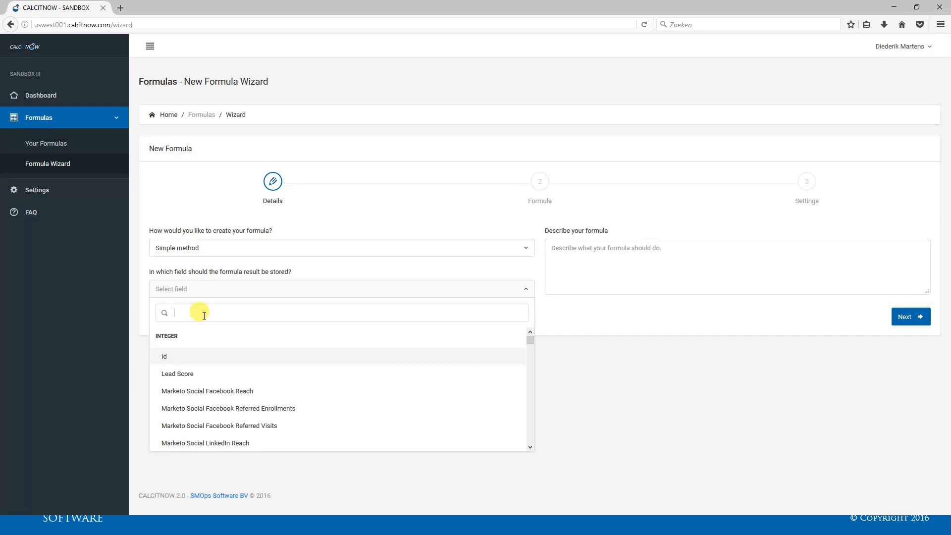
left_click(178, 375)
left_click(635, 264)
type("Descript")
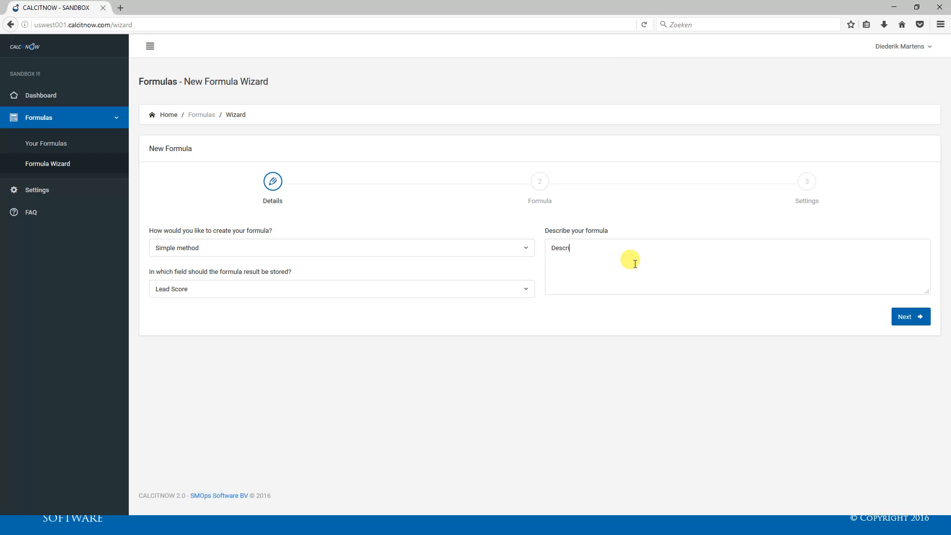
left_click(892, 318)
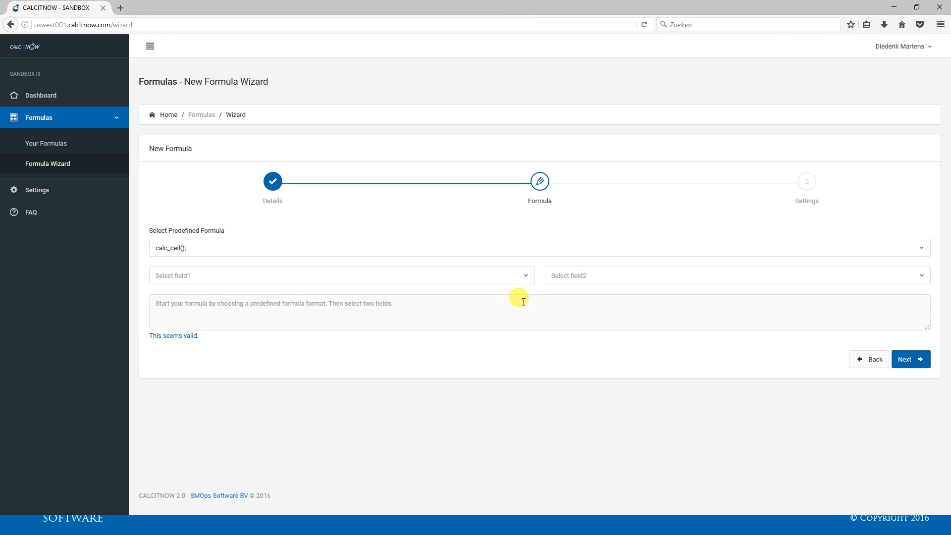
Choose the predefined formula calc_sum(); for the new formula.
left_click(229, 253)
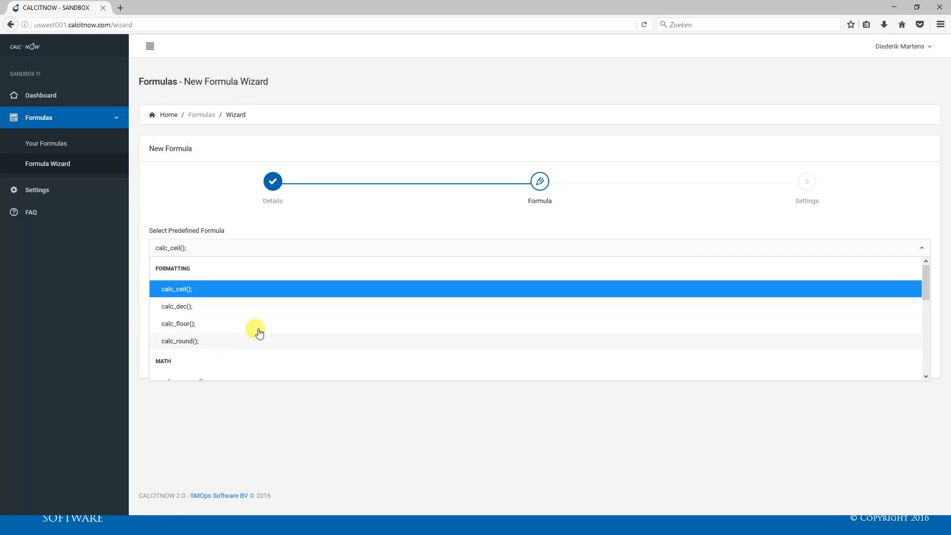
scroll(265, 323, "down", 5)
scroll(266, 325, "up", 5)
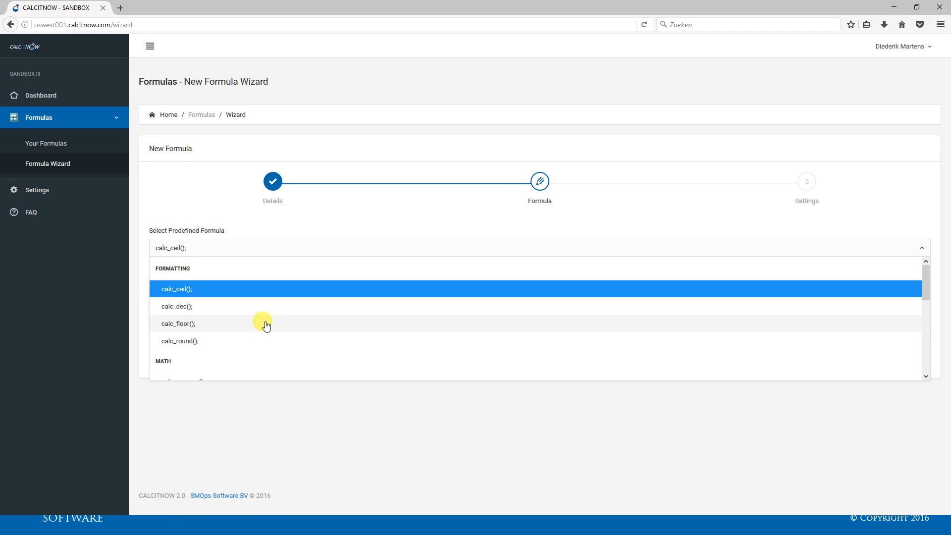
scroll(266, 325, "down", 4)
scroll(263, 325, "down", 3)
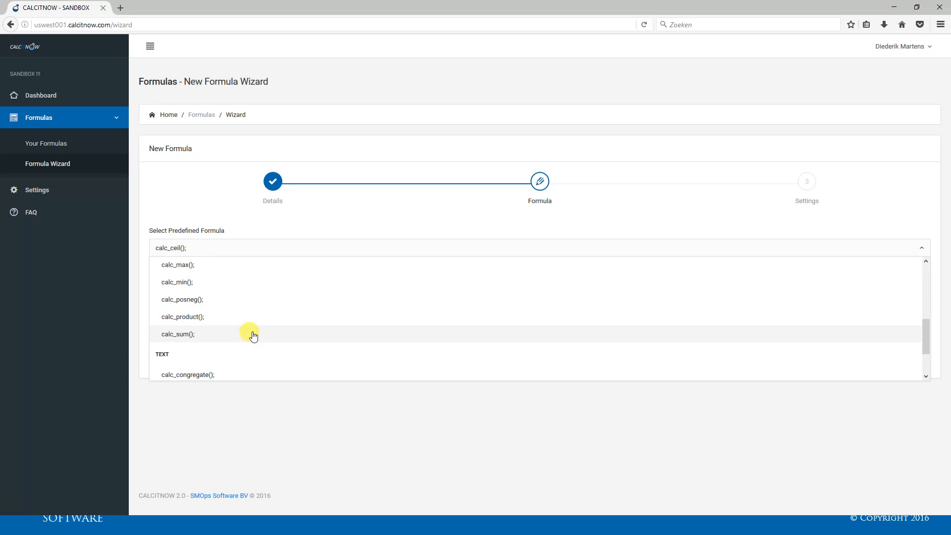
left_click(253, 334)
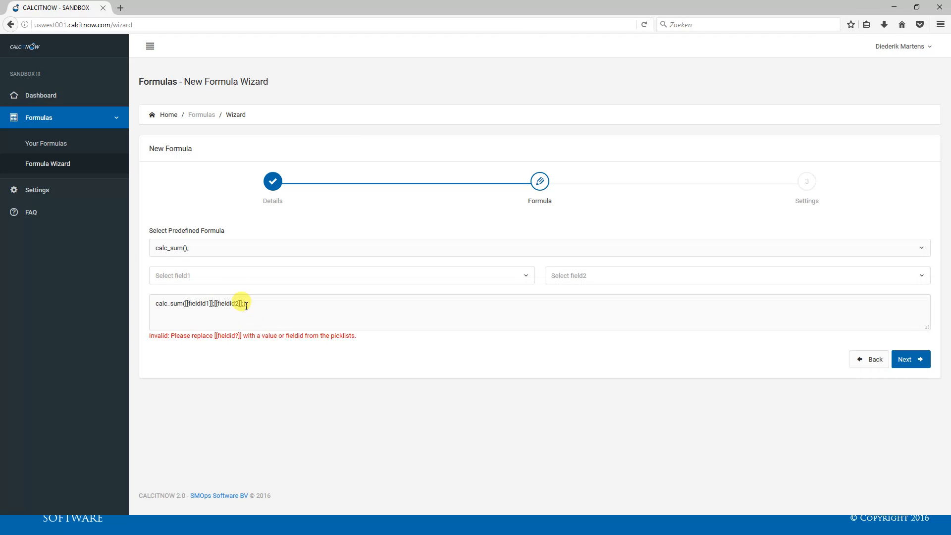
Use Lead Score as both the first and second field of the calc_sum formula and check the resulting expression.
left_click(237, 280)
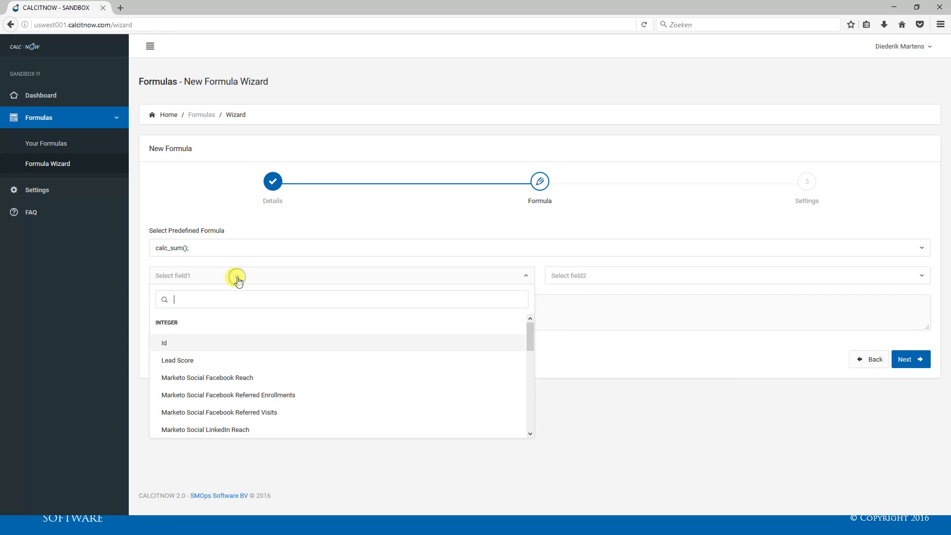
left_click(199, 361)
left_click(568, 275)
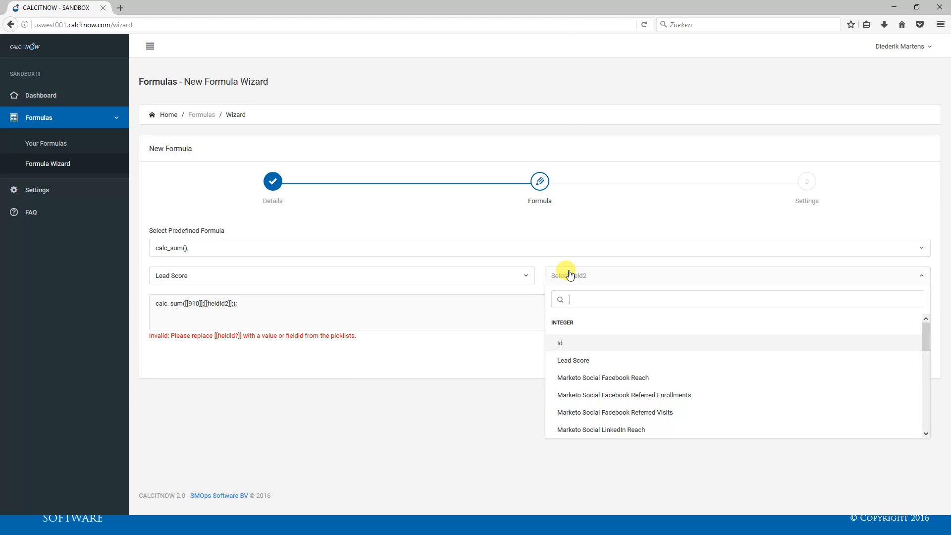
left_click(607, 361)
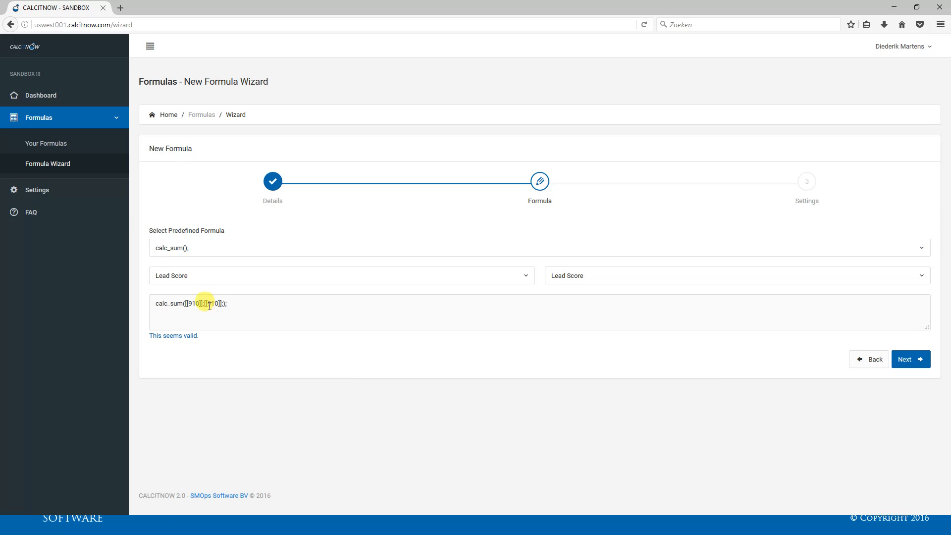
left_click_drag(203, 301, 225, 297)
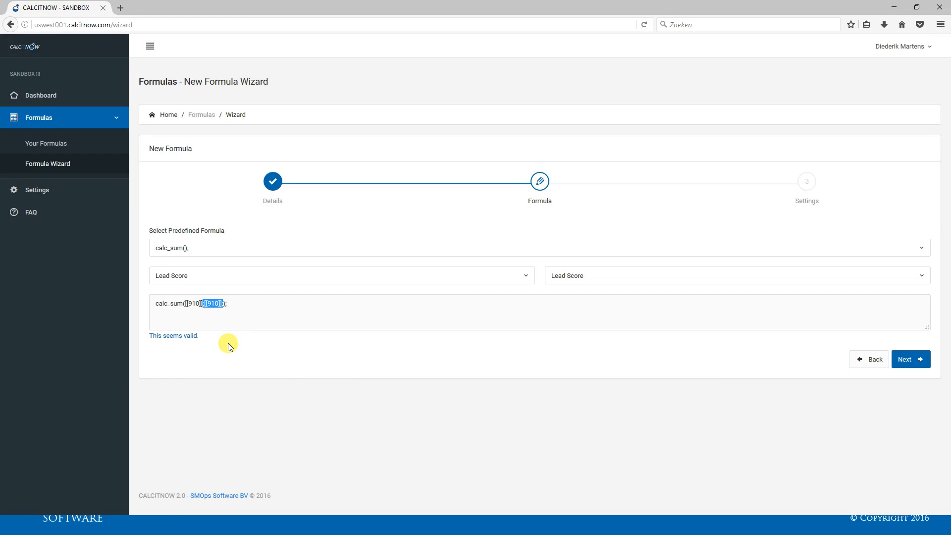
Return to the formula details, change the creation method to Free Form method and continue to the formula stage.
left_click(870, 360)
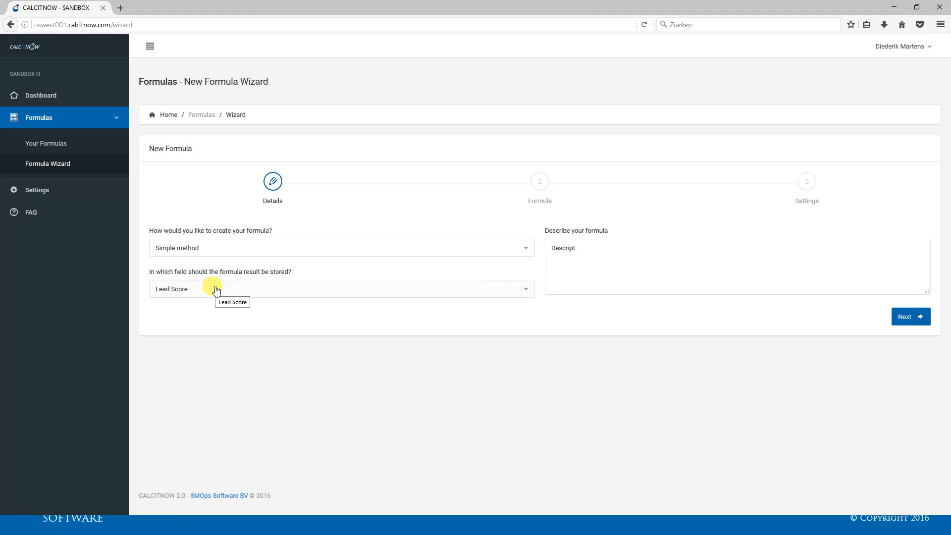
left_click(219, 248)
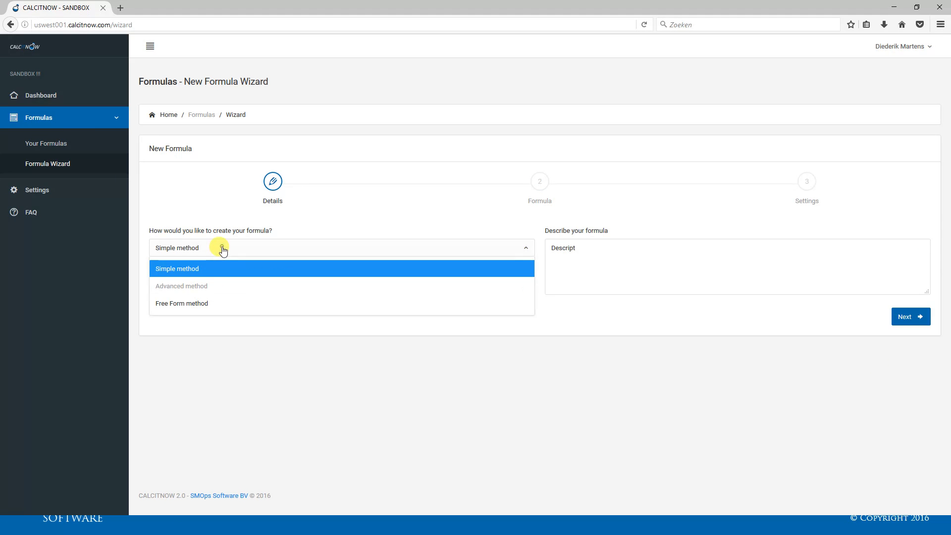
left_click(221, 304)
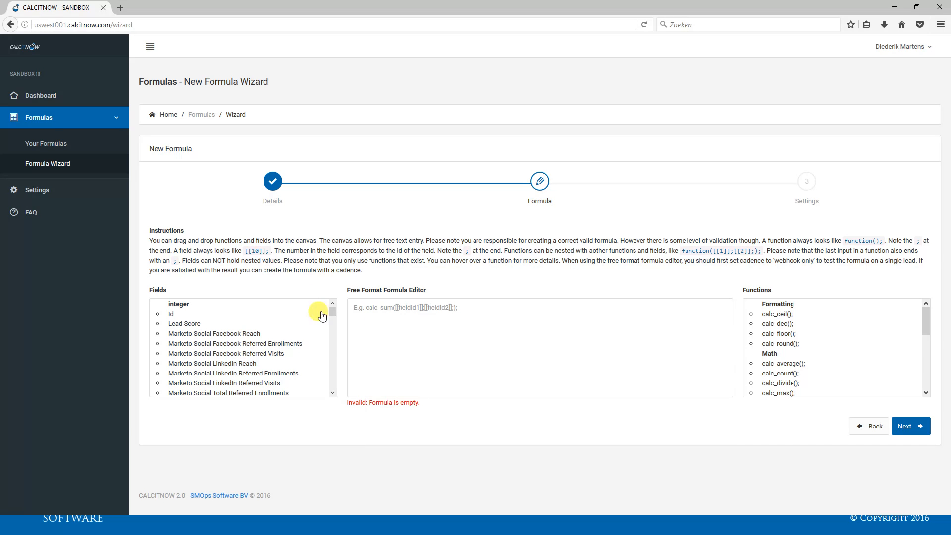
Add the calc_product(); function to the free format editor and remove its two placeholder fields.
mouse_move(849, 323)
left_click_drag(922, 321, 925, 342)
left_click_drag(783, 366, 471, 320)
left_click_drag(392, 308, 451, 304)
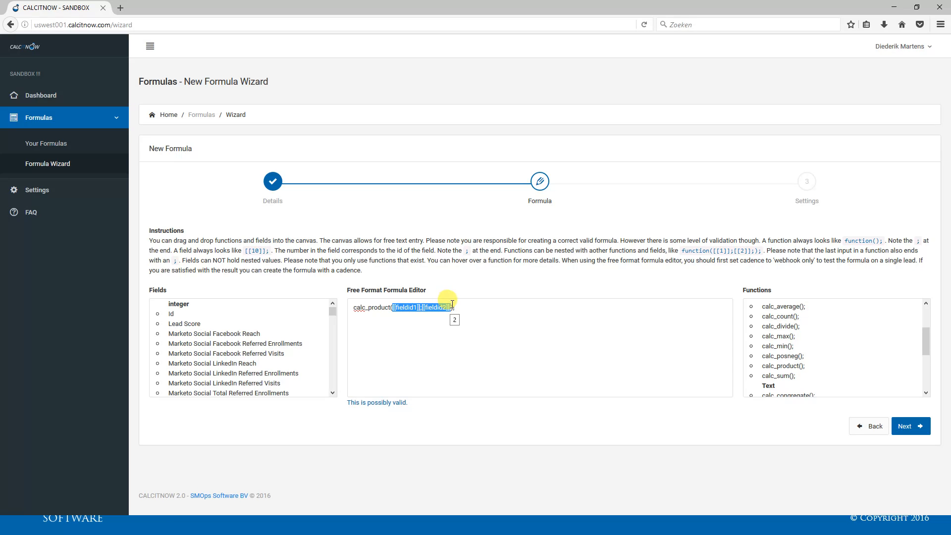
key("BackSpace")
Complete the formula as calc_product([[910]];0.9;); using the Lead Score field and the factor 0.9, and continue to the settings stage.
left_click_drag(196, 325, 394, 322)
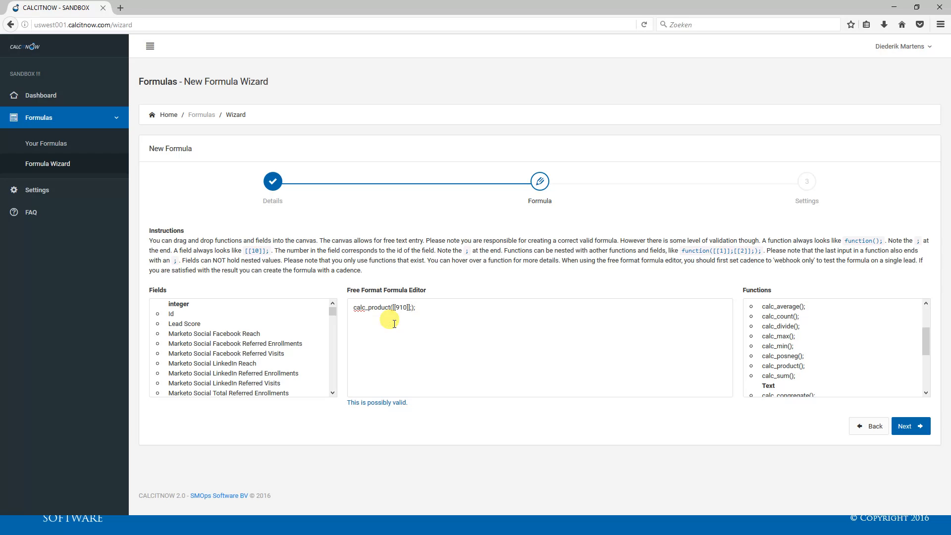
left_click(413, 306)
type("0.9);")
left_click(918, 429)
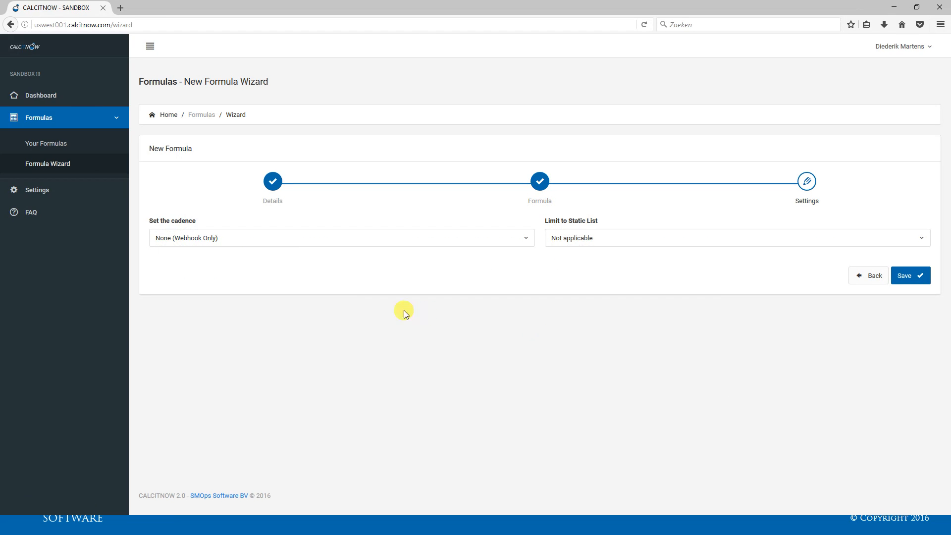
Set the cadence to Daily, keep the static list limit at Not applicable, and save the formula.
left_click(238, 242)
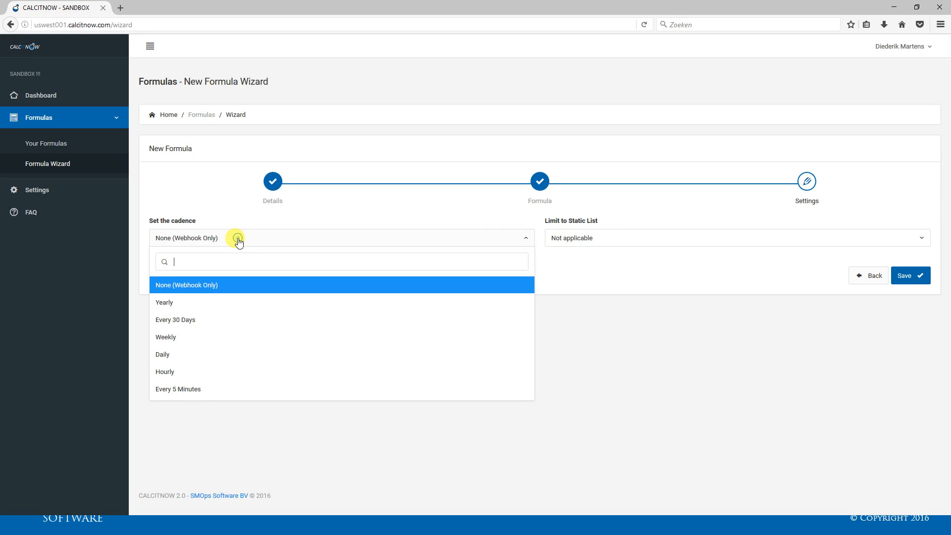
left_click(180, 356)
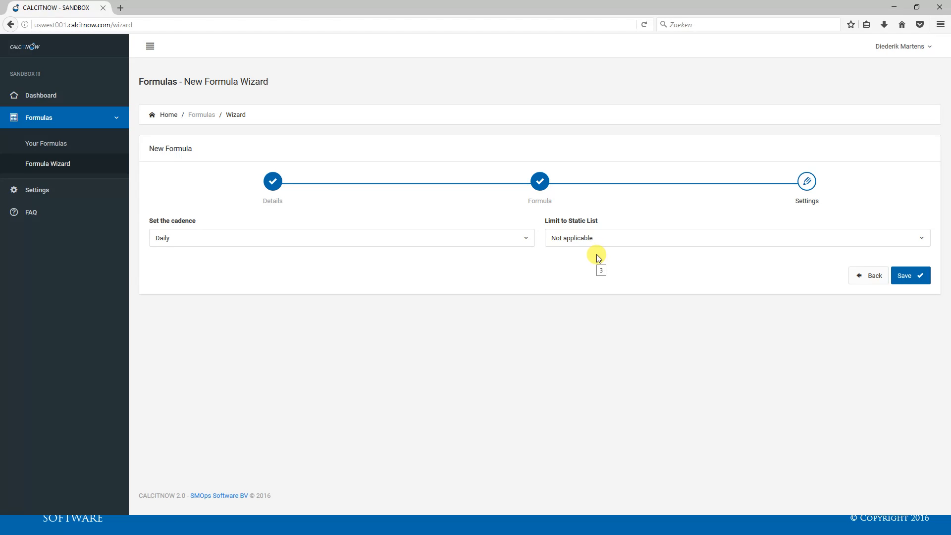
left_click(592, 238)
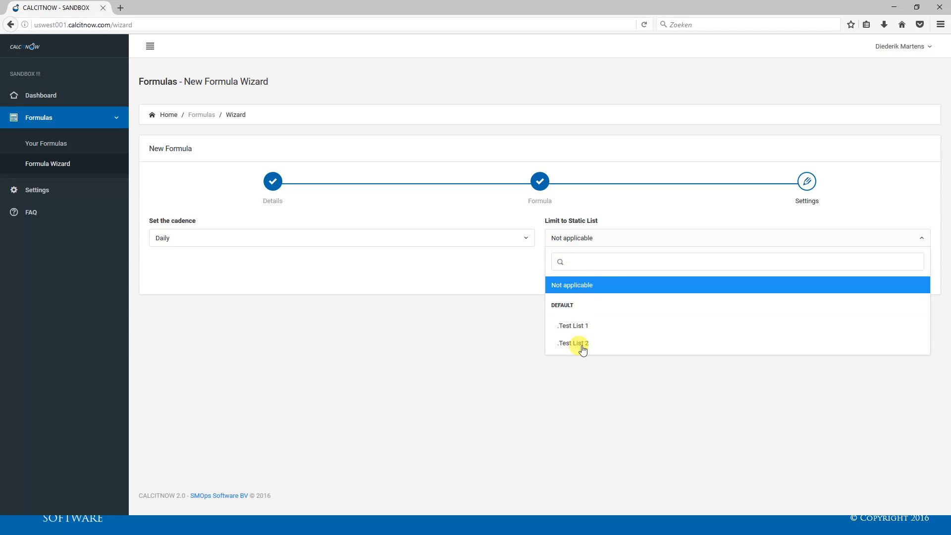
left_click(457, 339)
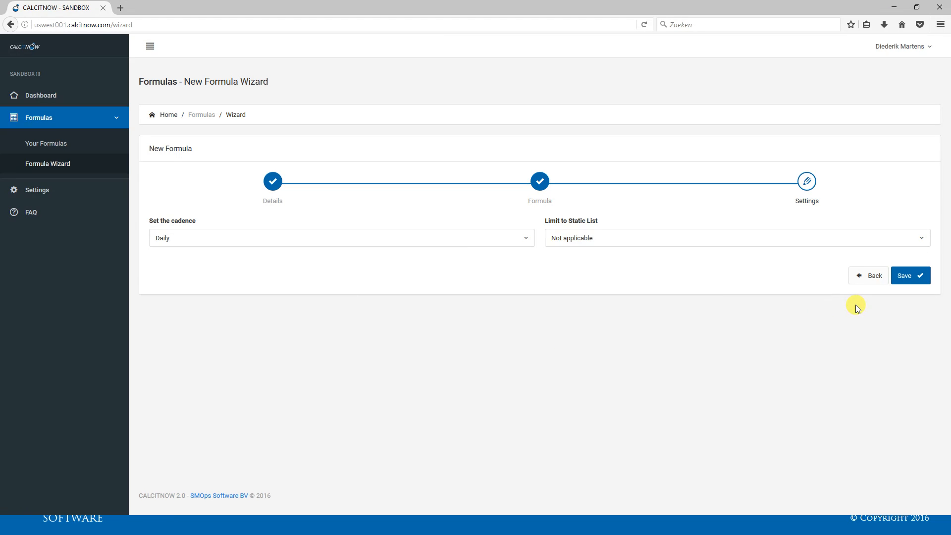
left_click(909, 275)
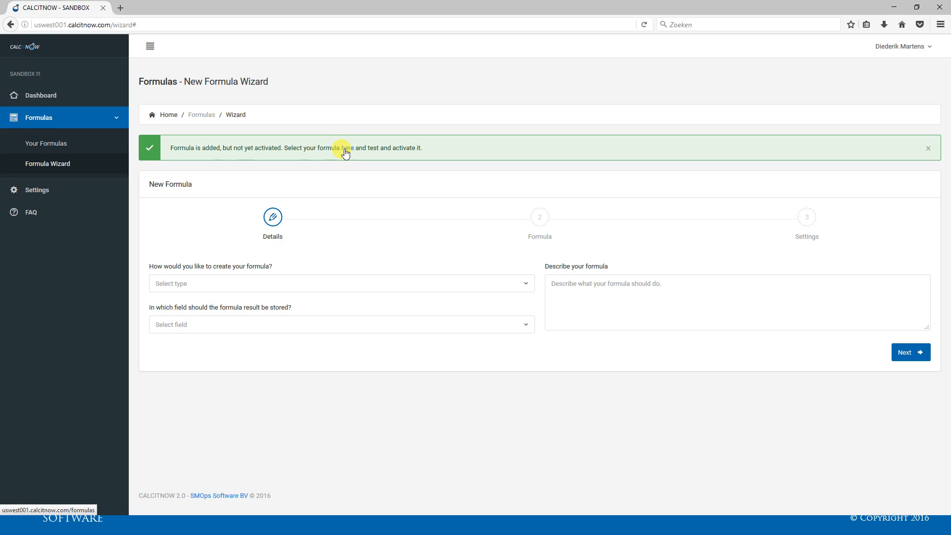
Open the overview of your formulas and review the new Descript entry's details.
left_click(50, 148)
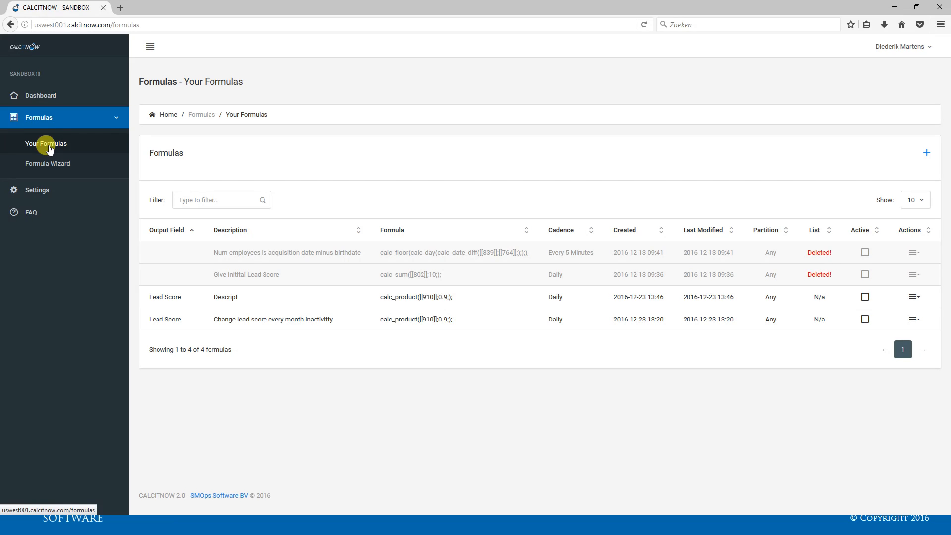
left_click_drag(153, 297, 804, 304)
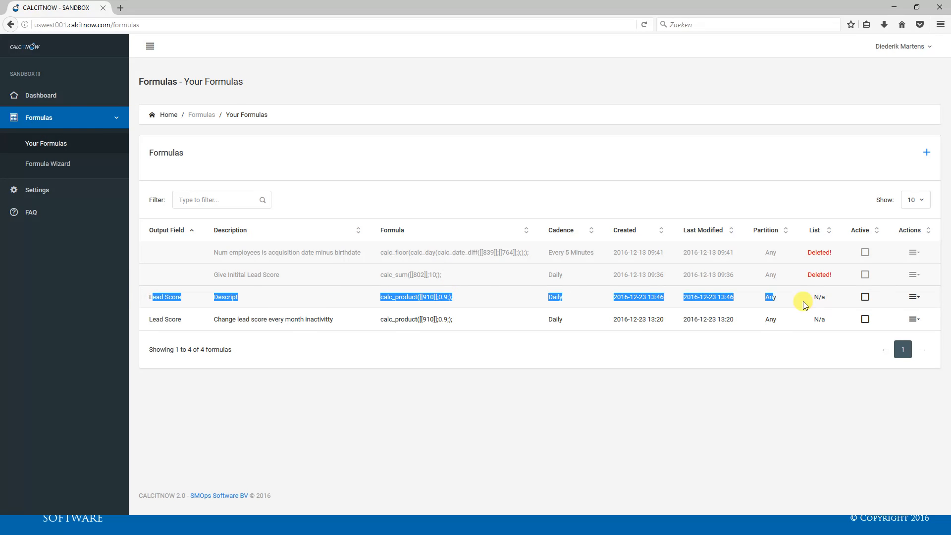
left_click(830, 416)
Run the test URL of the Descript formula, examine the filled-in values and outcome in the response, and close the test.
left_click(914, 297)
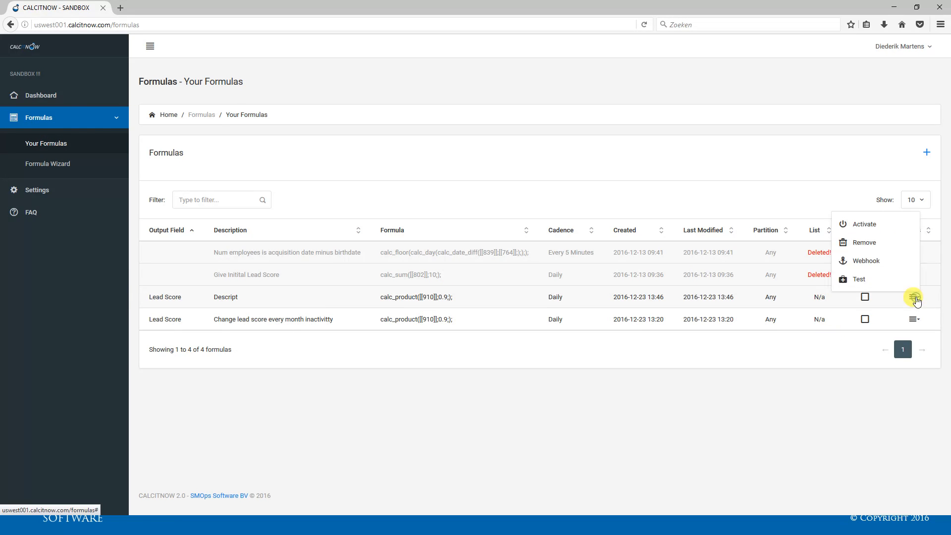
left_click(888, 280)
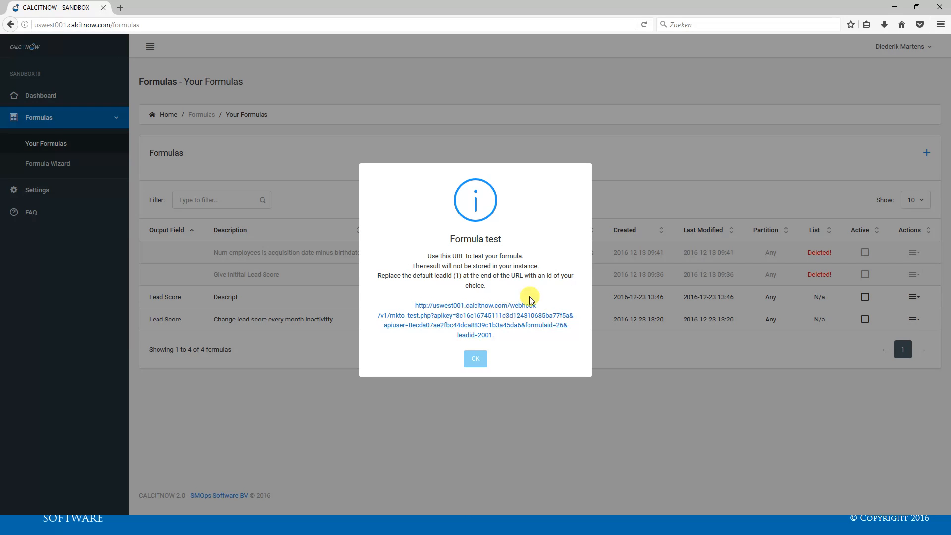
left_click(483, 324)
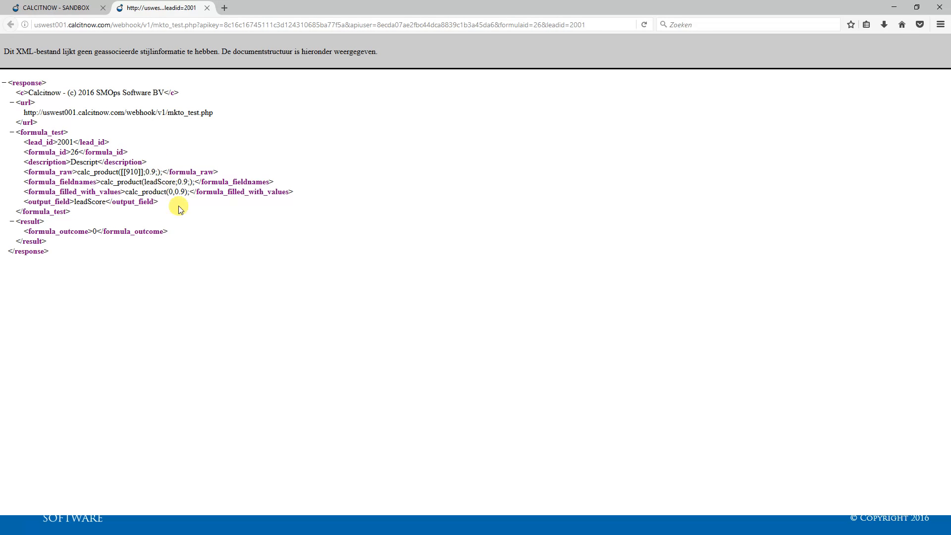
double_click(170, 192)
left_click(89, 228)
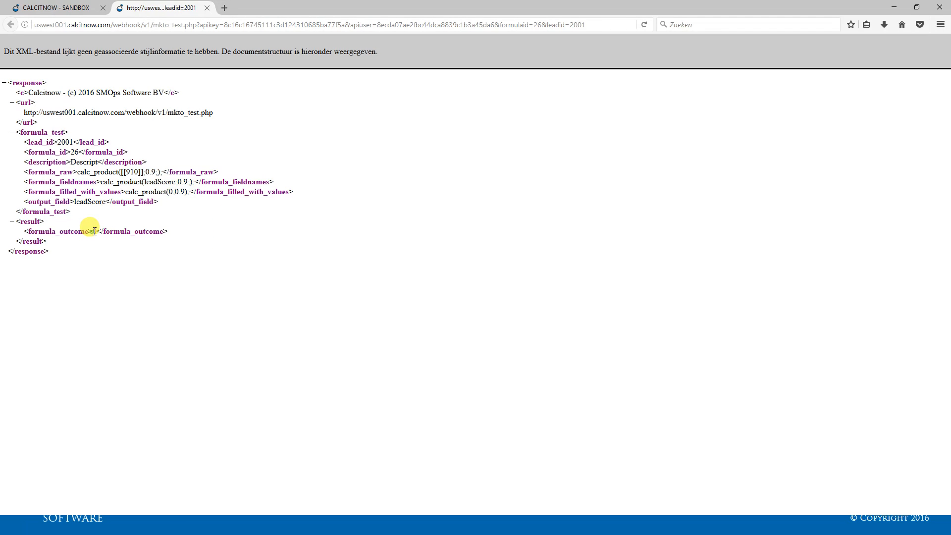
left_click(208, 8)
left_click(470, 358)
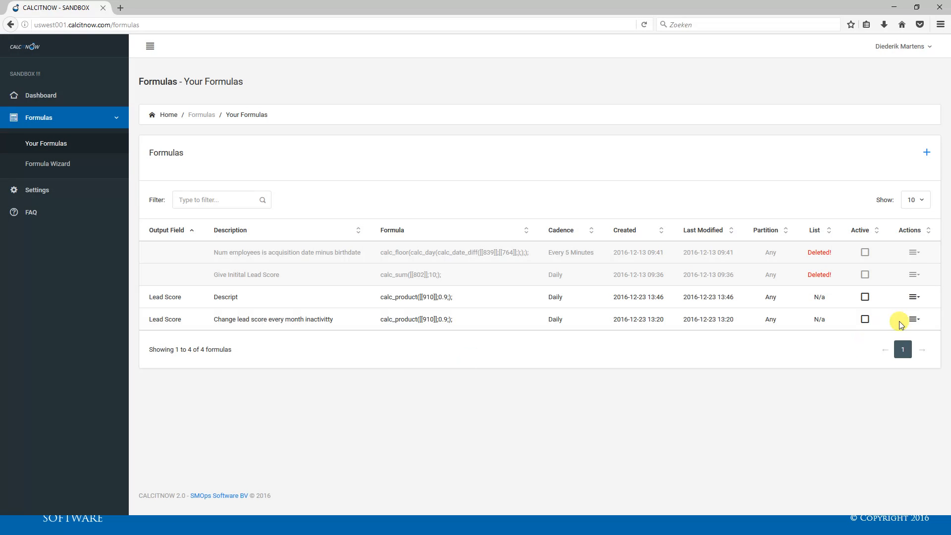
View the Descript formula's webhook instructions, highlight the Marketo webhook URL, and close the instructions.
left_click(913, 297)
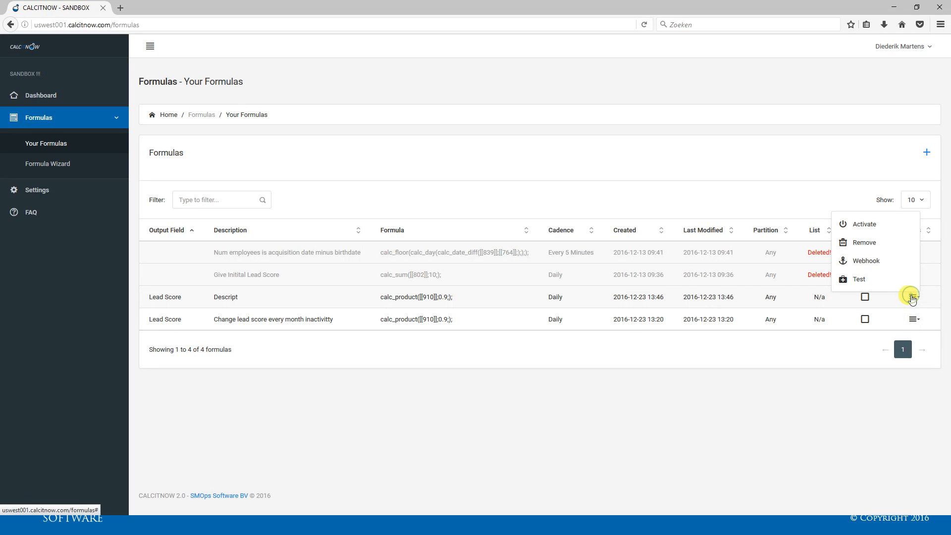
left_click(876, 264)
left_click_drag(414, 272, 512, 308)
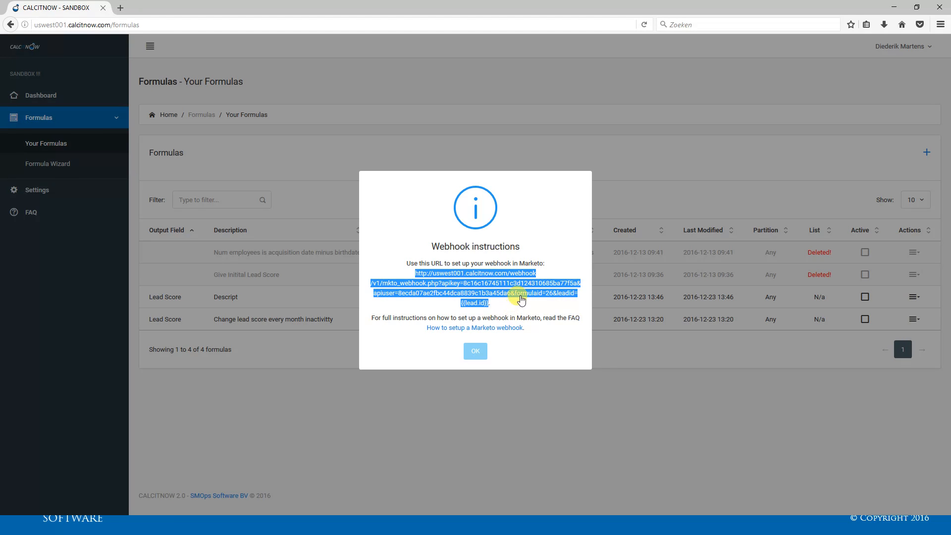
left_click(476, 351)
Bring up the activation confirmation for the Descript formula, decline it, and look over the formula's available actions again.
left_click(914, 297)
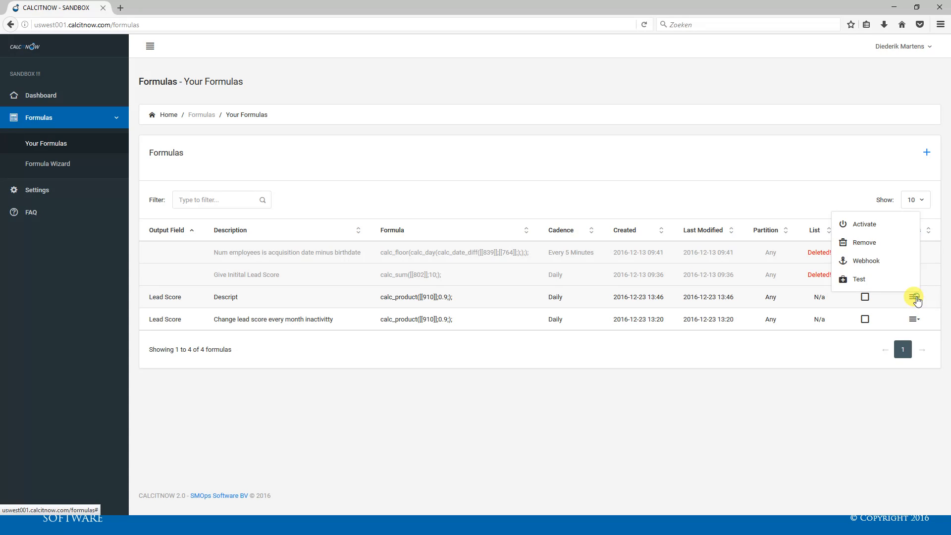
left_click(871, 227)
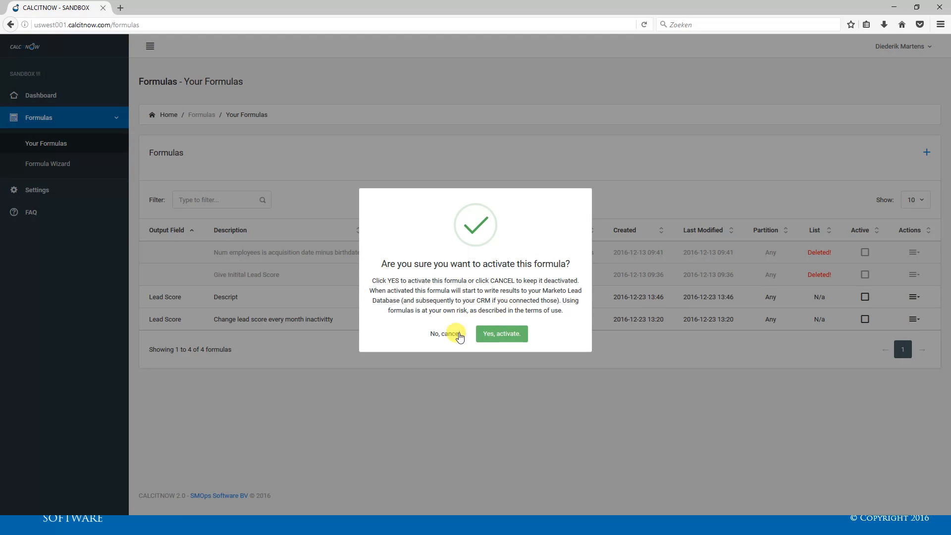
left_click(445, 333)
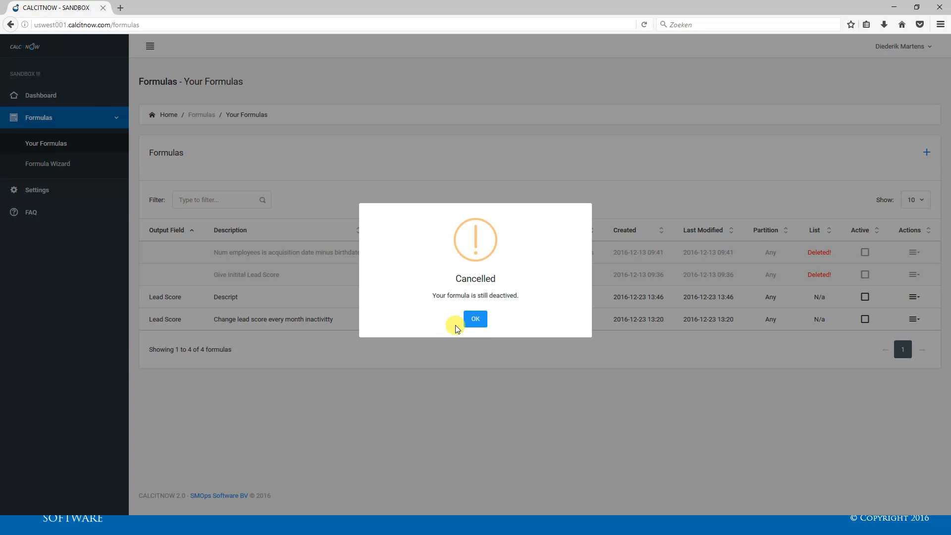
left_click(474, 320)
left_click(913, 297)
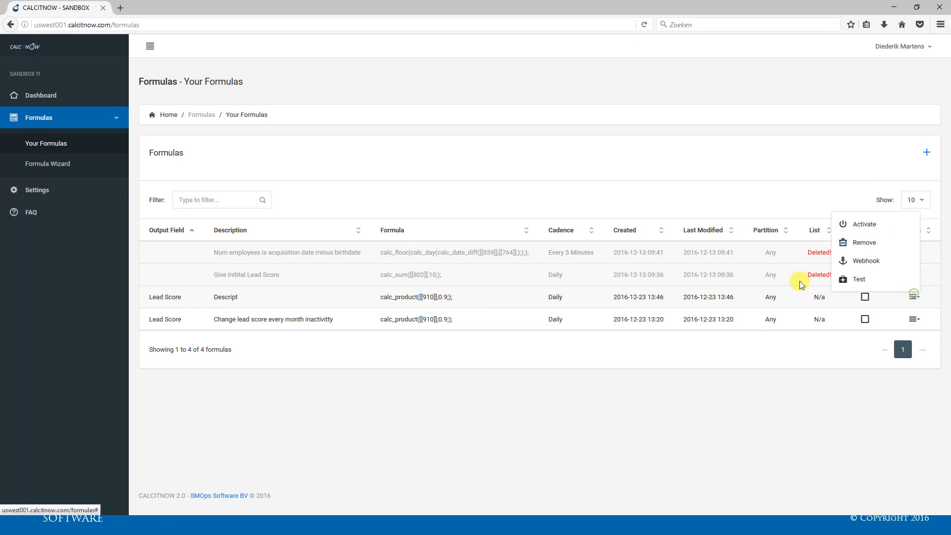
left_click(417, 438)
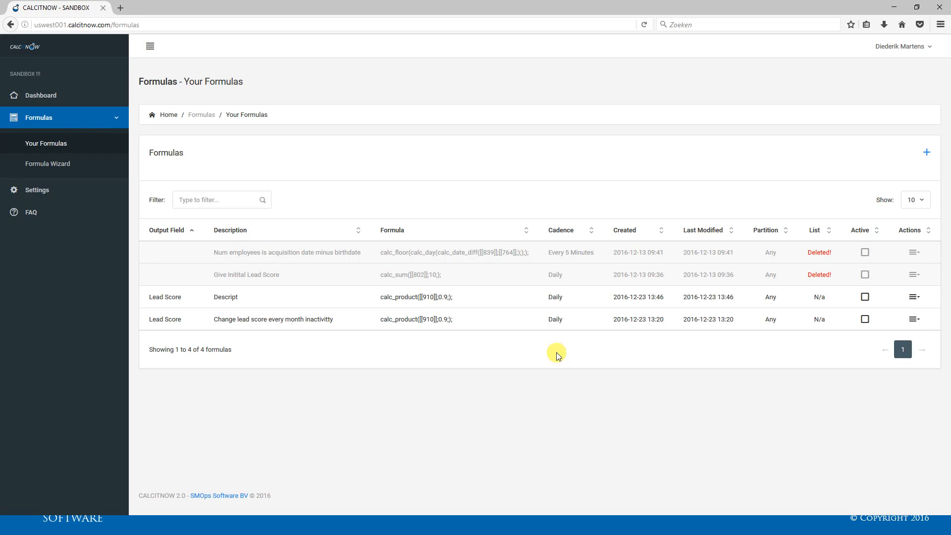
Start another formula in the wizard with the Free Form method, output field Marketo Social Facebook Reach and description "asdfsadf".
left_click(62, 164)
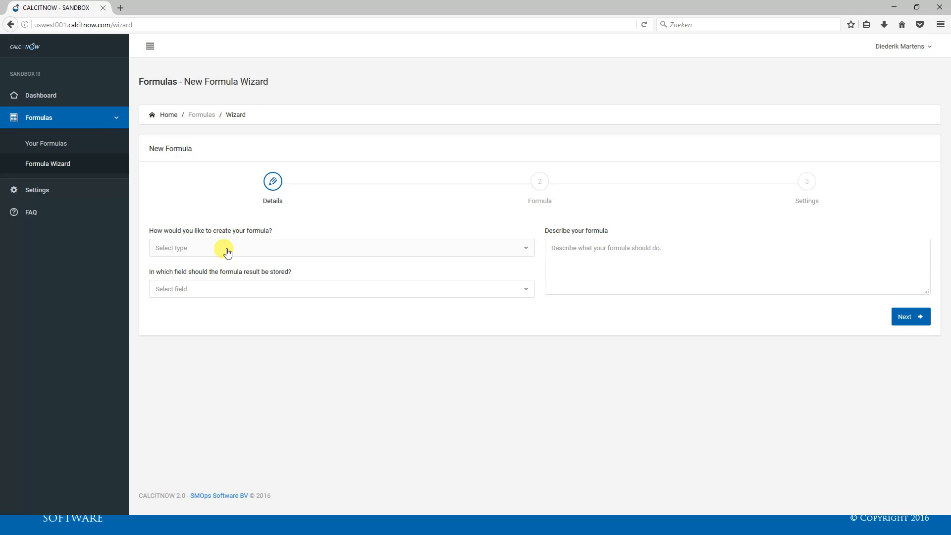
left_click(223, 248)
left_click(186, 307)
left_click(234, 291)
left_click(224, 391)
left_click(611, 291)
type("asdfsadf")
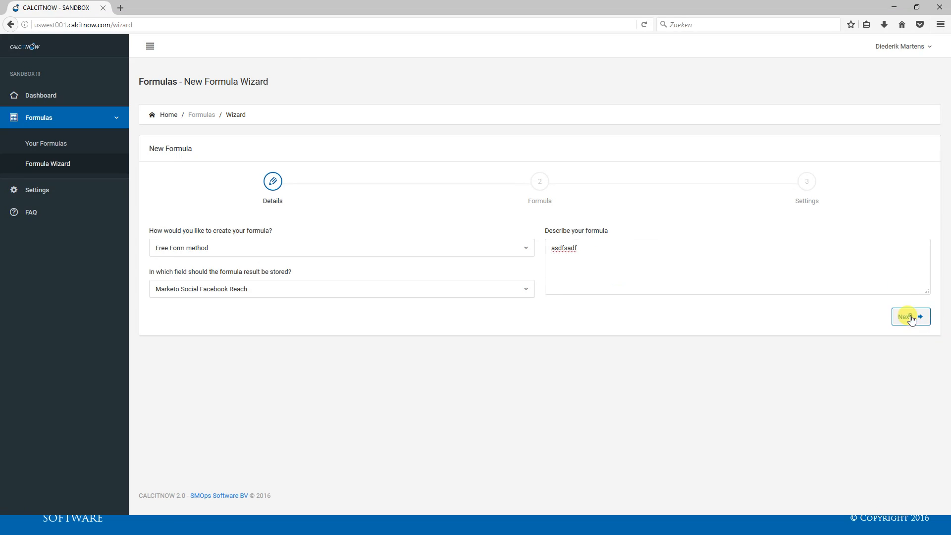
Continue to the wizard's Formula stage and look through the function list from the Formatting functions down to the DateTime functions.
left_click(908, 316)
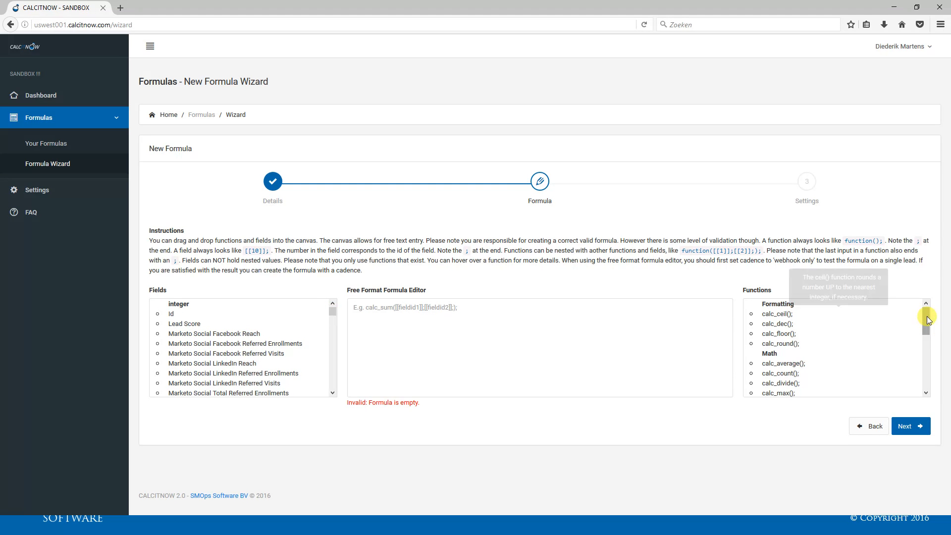
mouse_move(914, 327)
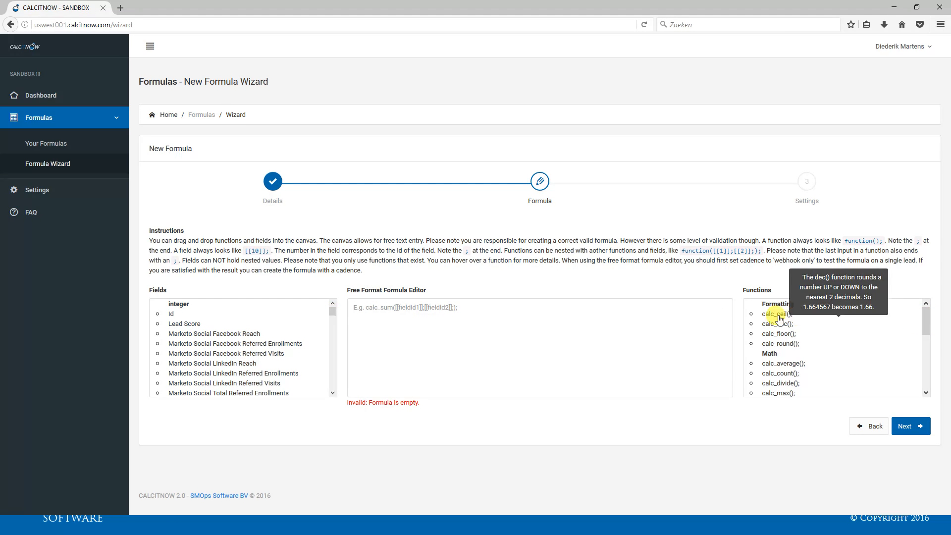
mouse_move(789, 346)
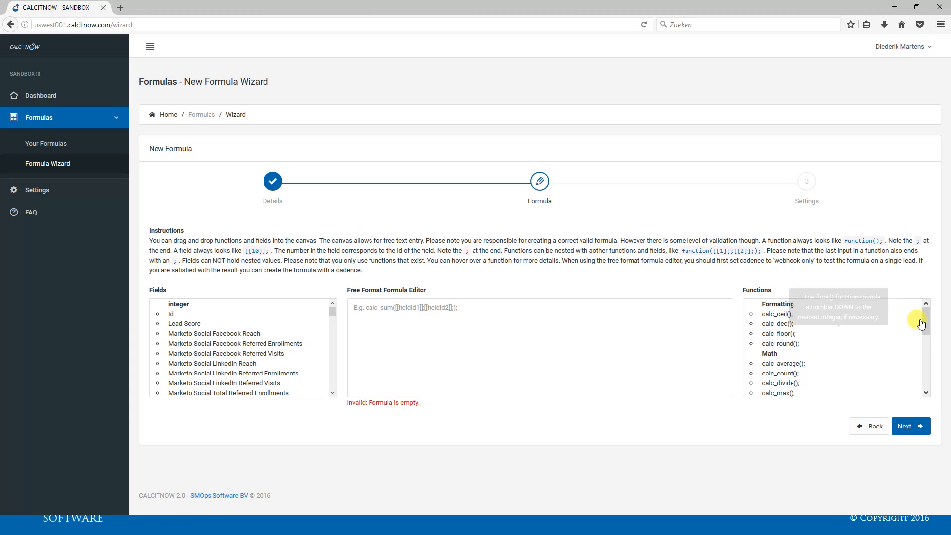
left_click_drag(924, 318, 924, 322)
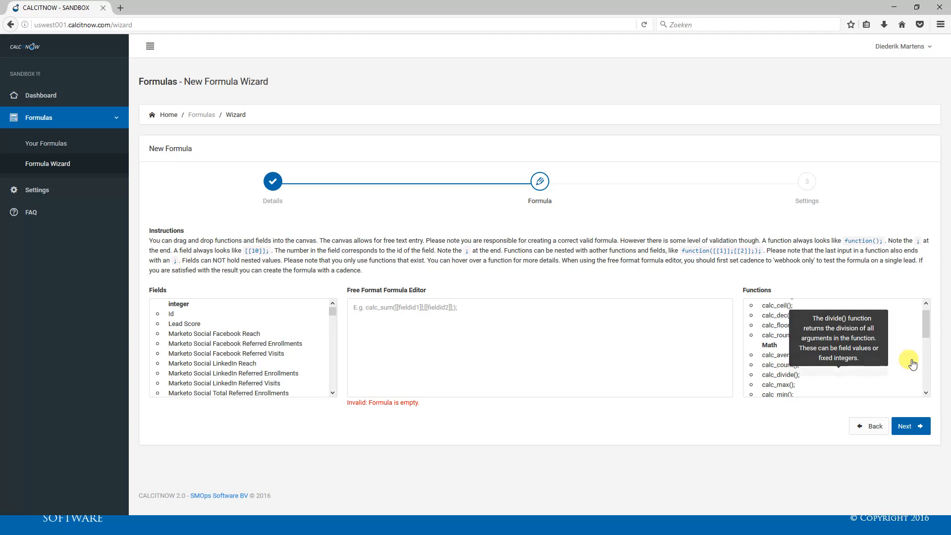
left_click_drag(924, 323, 929, 380)
mouse_move(784, 338)
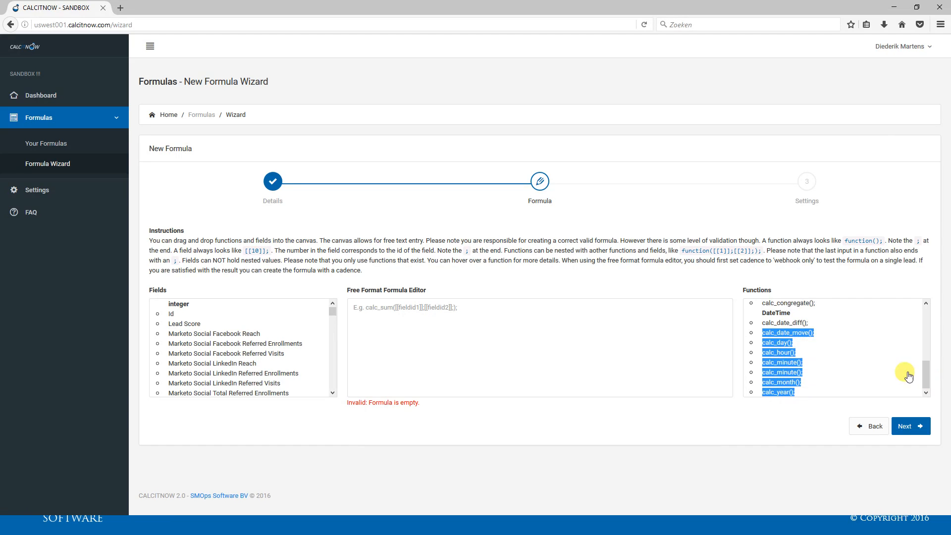
left_click(700, 327)
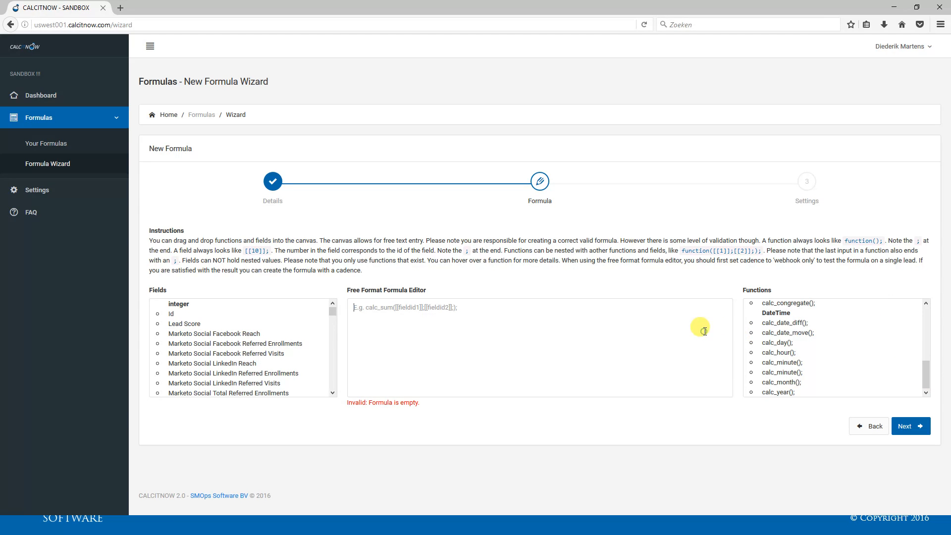
Read the descriptions of the DateTime functions, including calc_day, and switch back to the CALCITNOW v2.0 Demo slide.
mouse_move(798, 337)
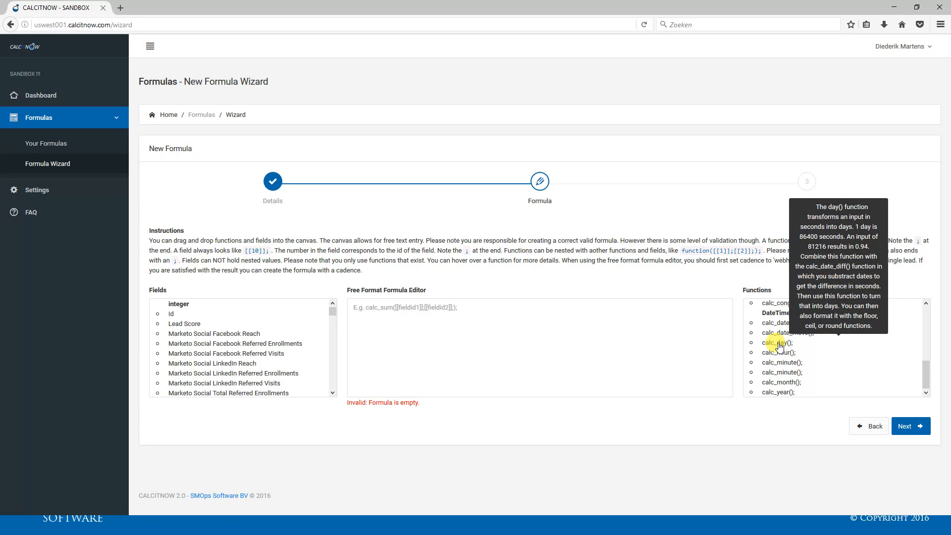
mouse_move(786, 384)
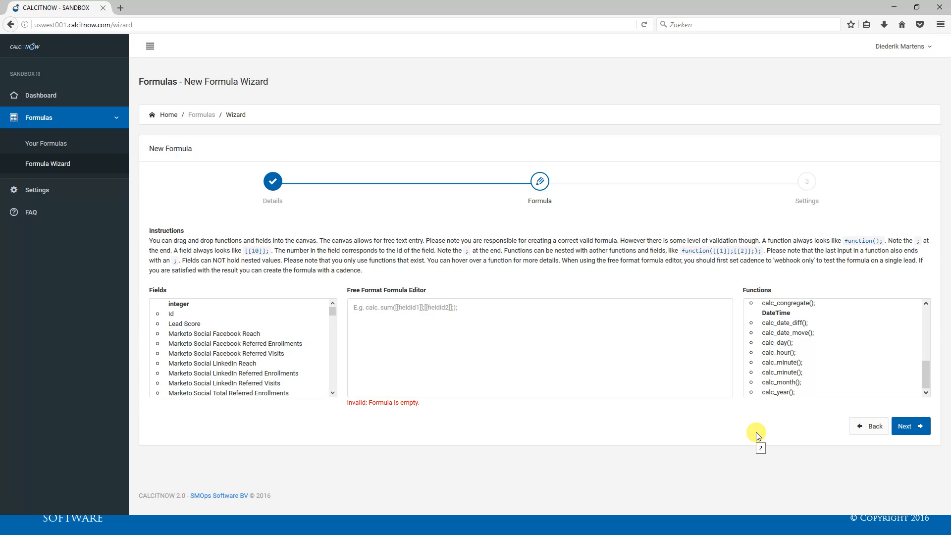
key("alt+Tab")
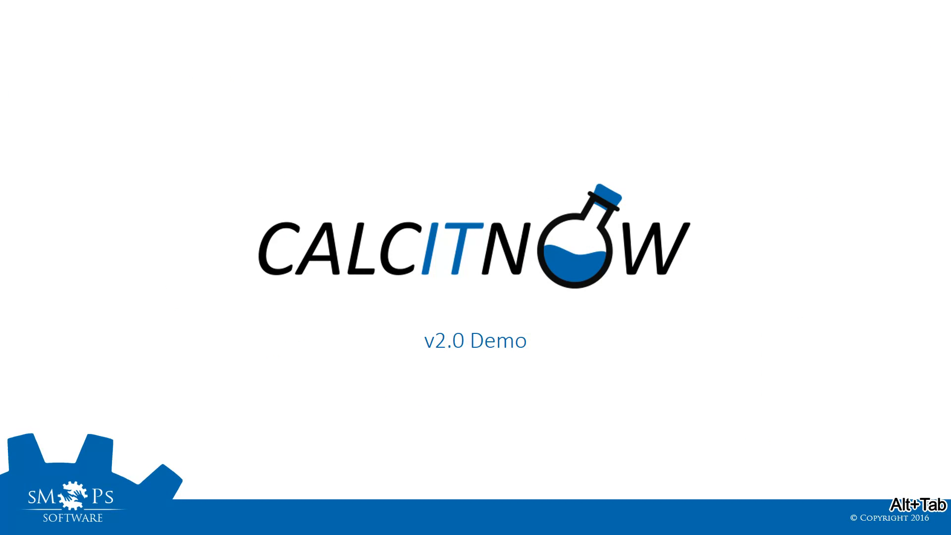